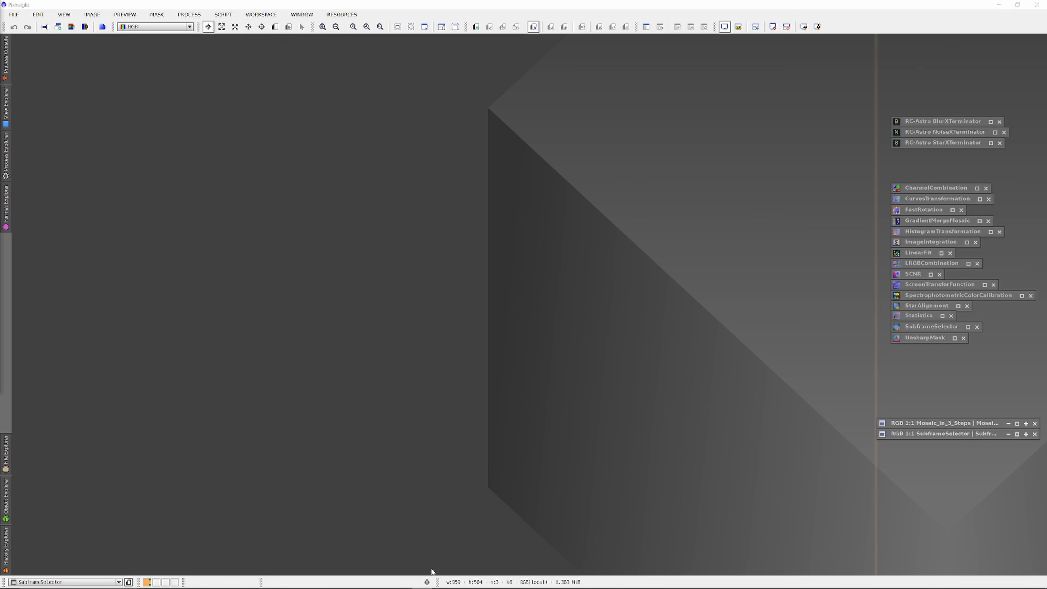
Clear the previously loaded files from the SubframeSelector process and set its routine to Measure Subframes
mouse_move(421, 588)
double_click(917, 326)
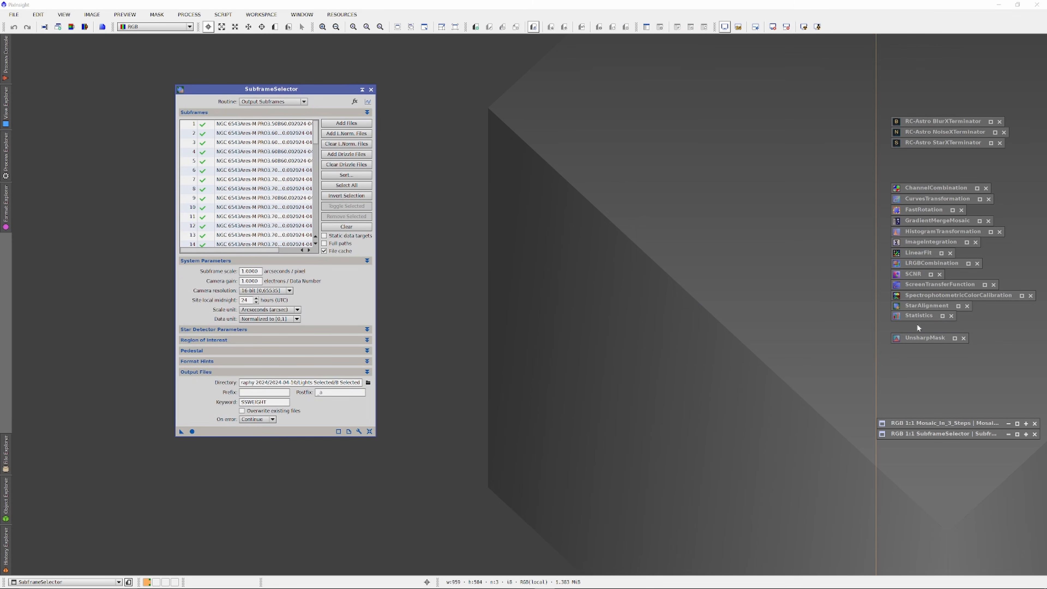
left_click(347, 226)
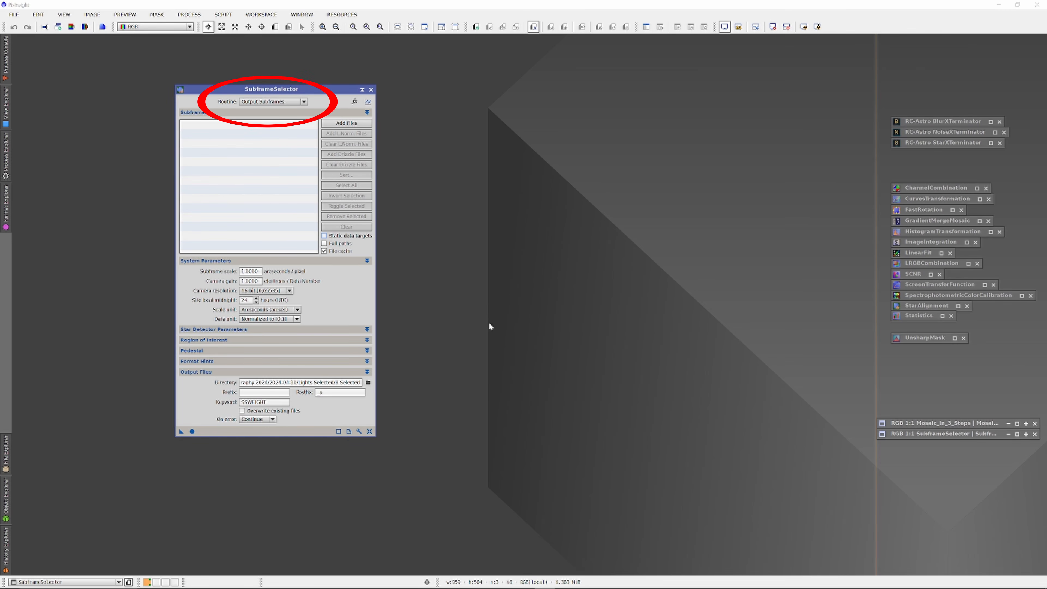
left_click(304, 101)
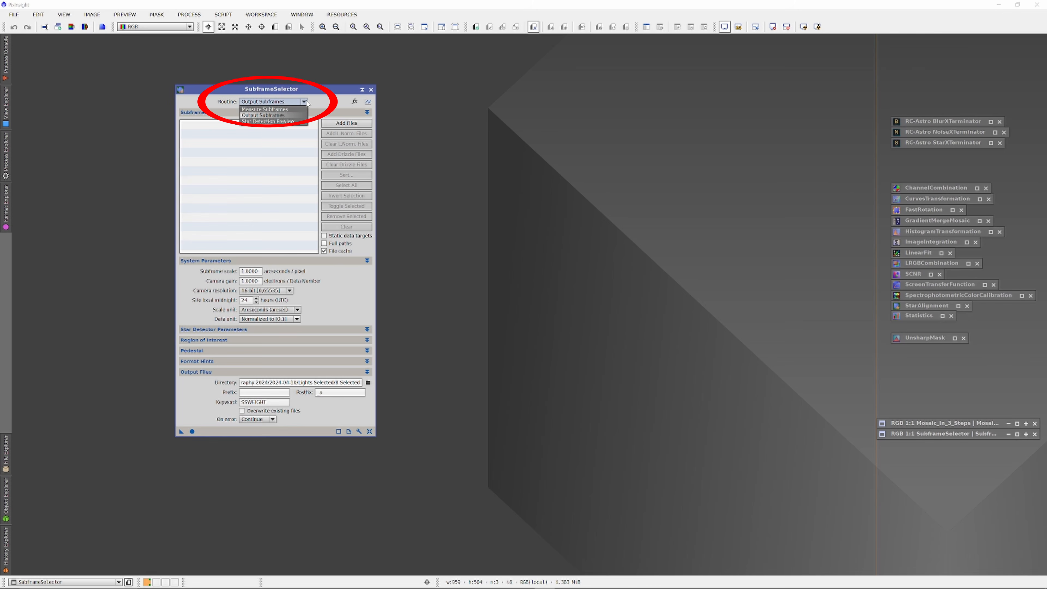
left_click(290, 109)
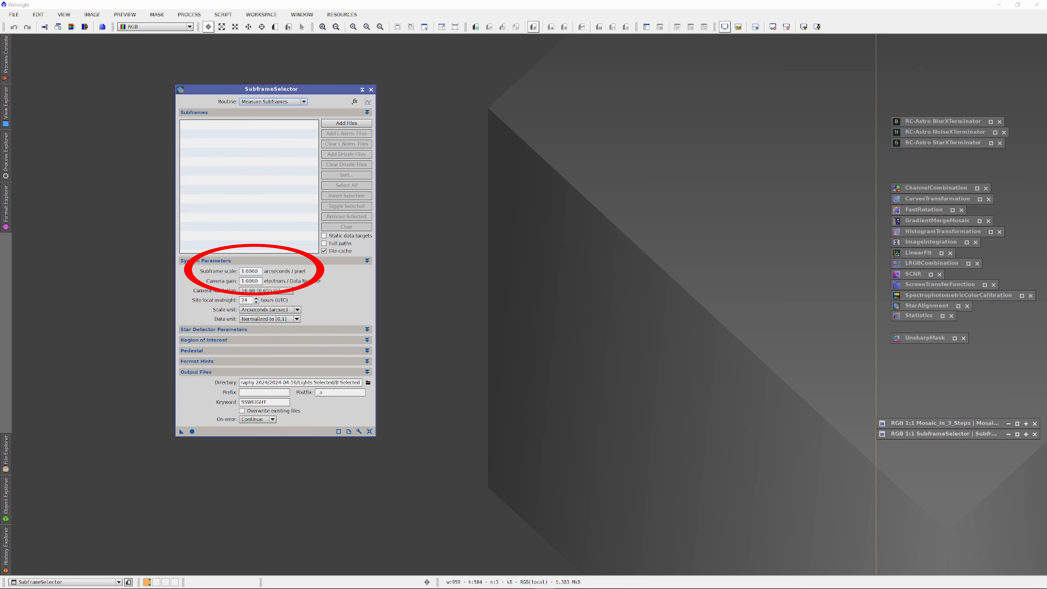
Set the subframe scale to 0.61 arcseconds per pixel and the camera resolution to 14-bit [0,16383]
double_click(249, 270)
type("0.61")
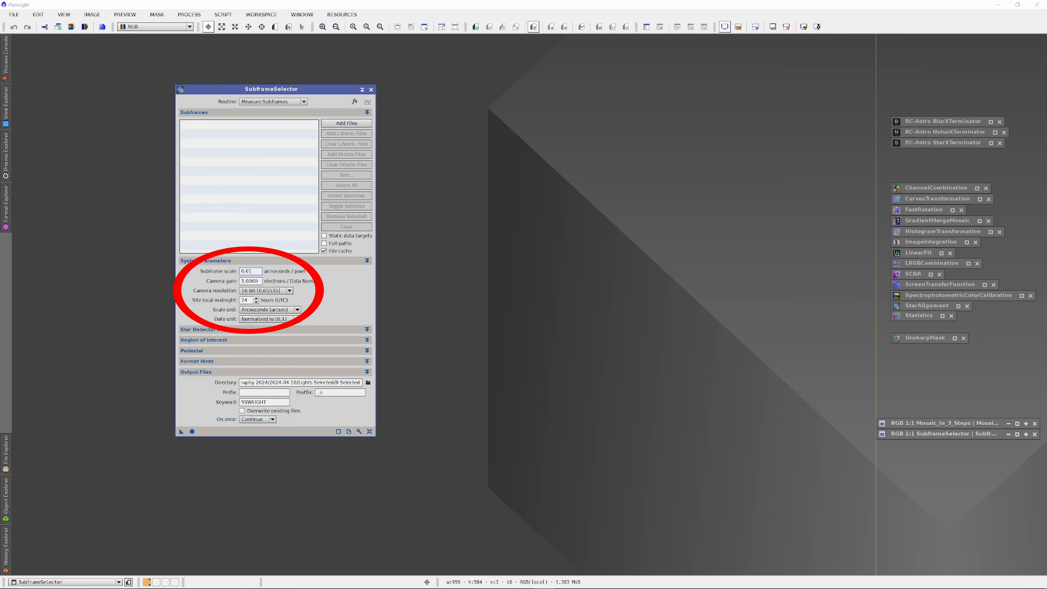
left_click(289, 291)
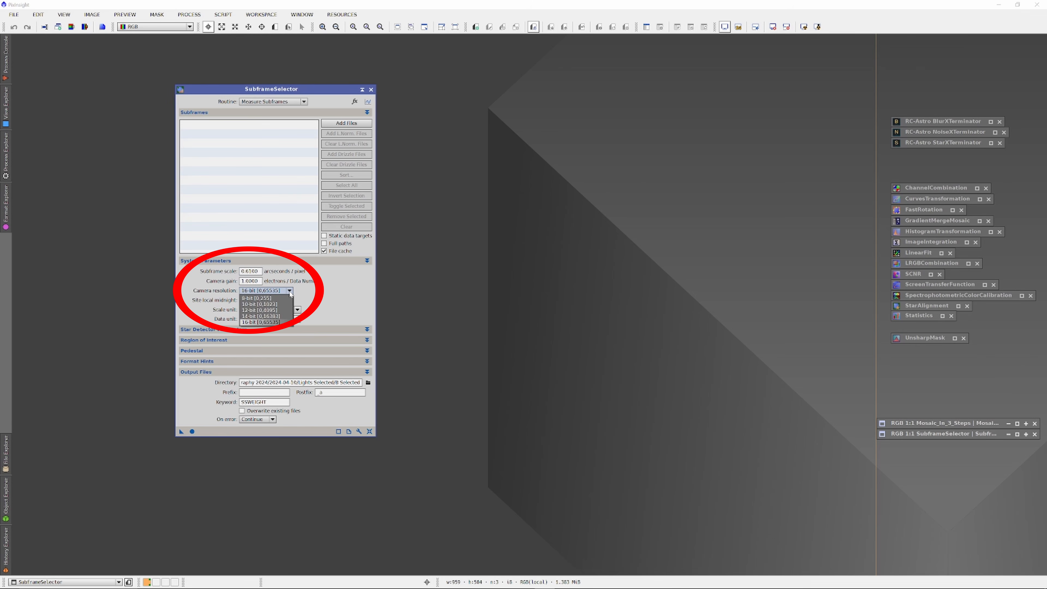
left_click(263, 316)
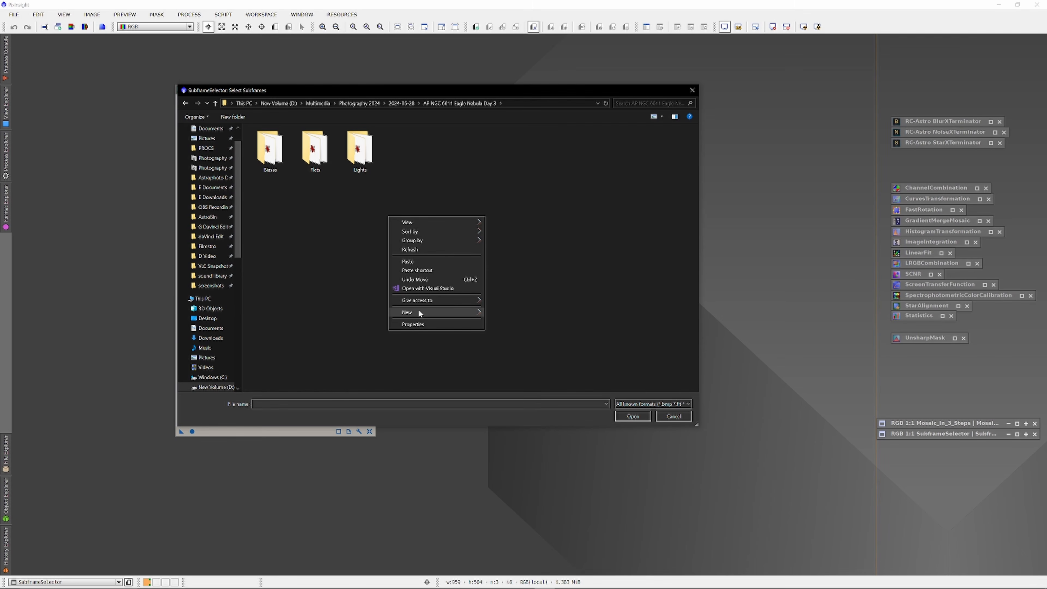
Create a folder named SFS inside the AP NGC 6611 Eagle Nebula Day 3 folder
mouse_move(418, 309)
left_click(500, 313)
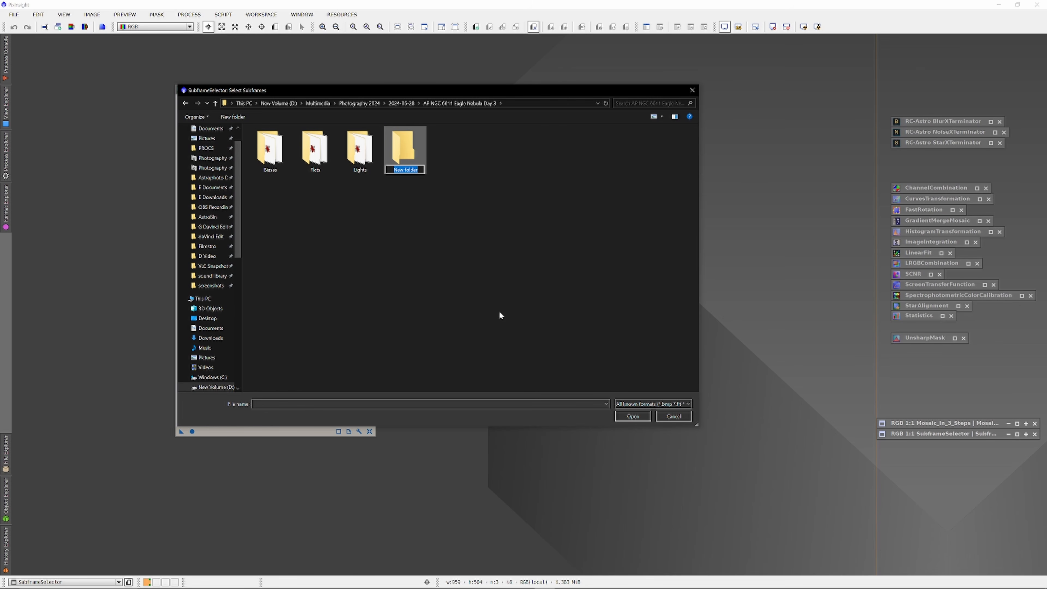
type("SFS")
key("Return")
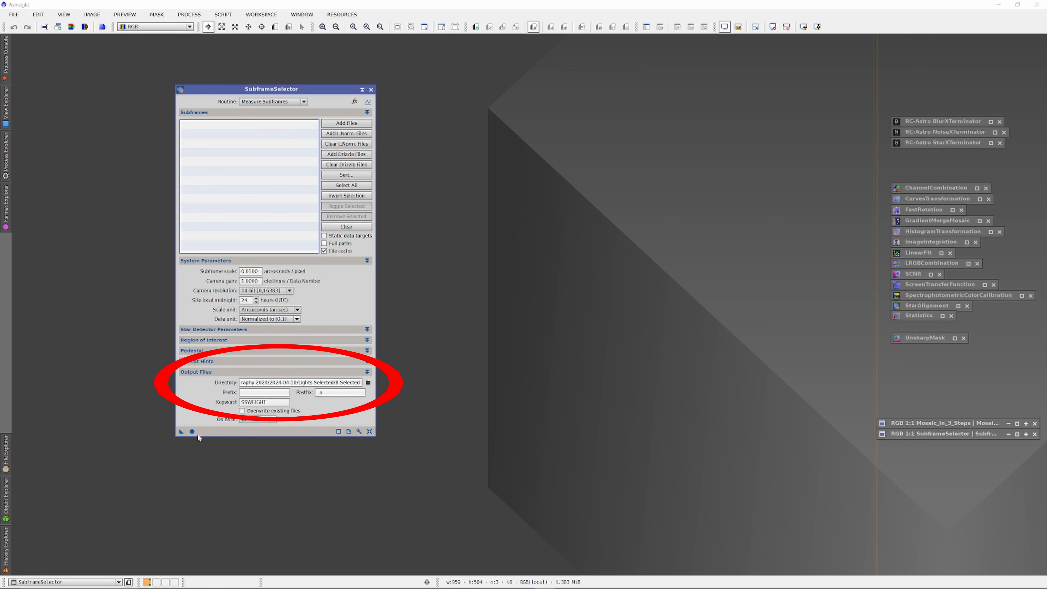
Set the output directory to the SFS folder in Photography 2024 > 2024-06-28 > AP NGC 6611 Eagle Nebula Day 3
left_click(368, 382)
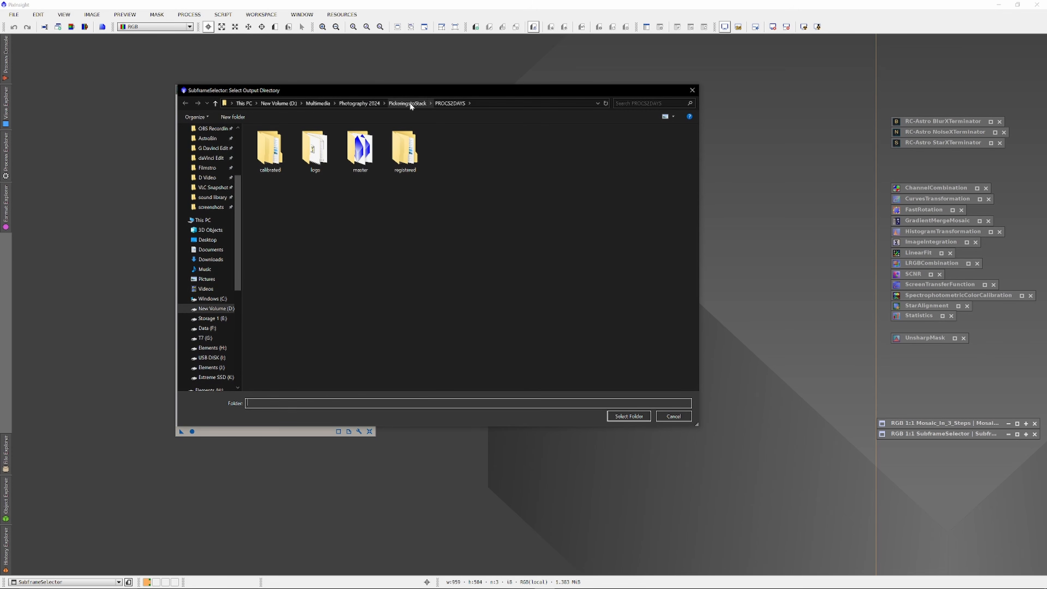
left_click(356, 102)
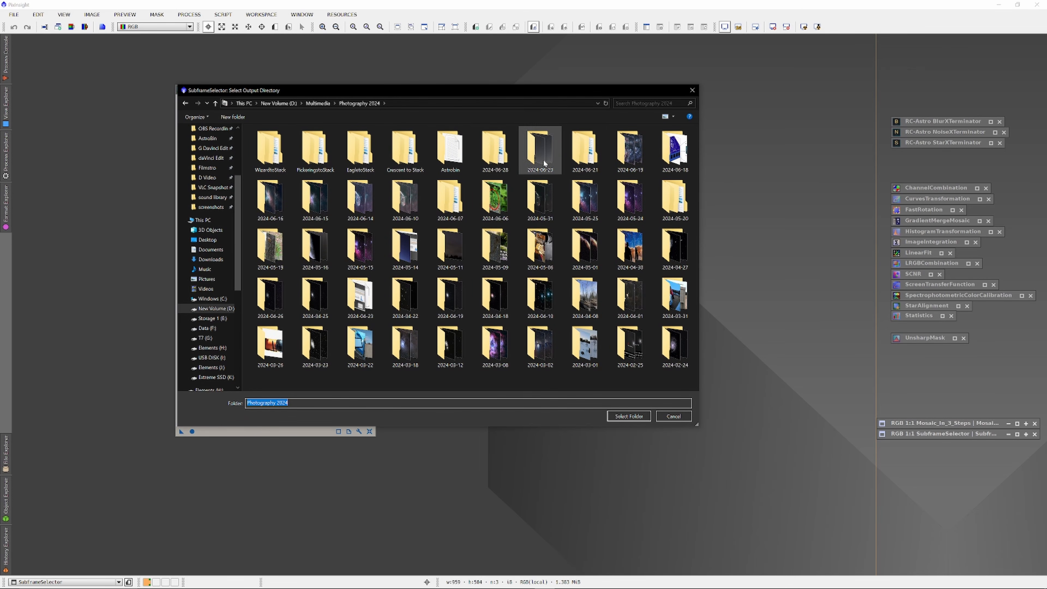
double_click(496, 157)
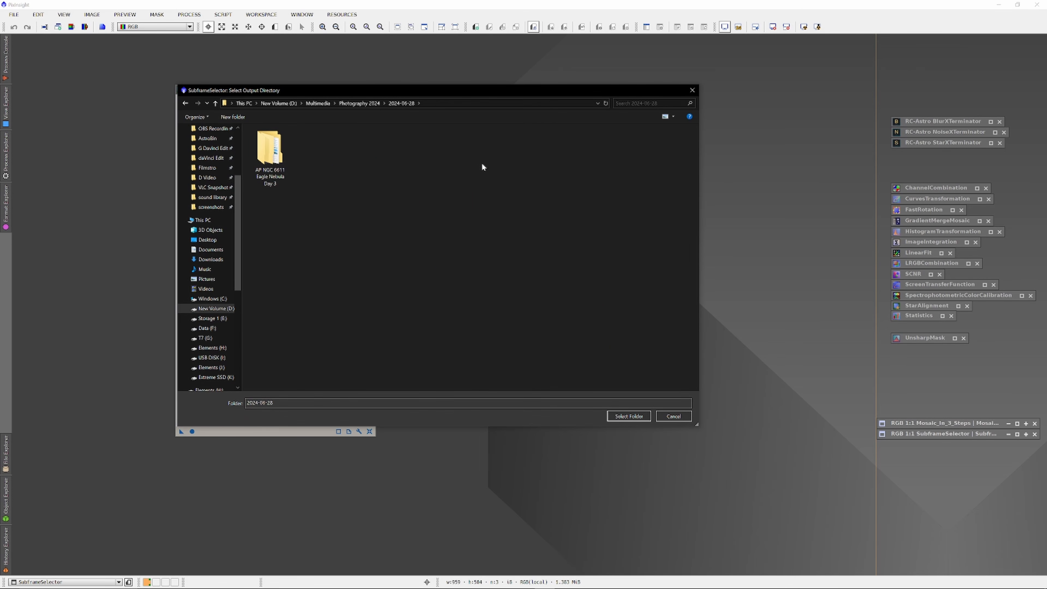
double_click(269, 168)
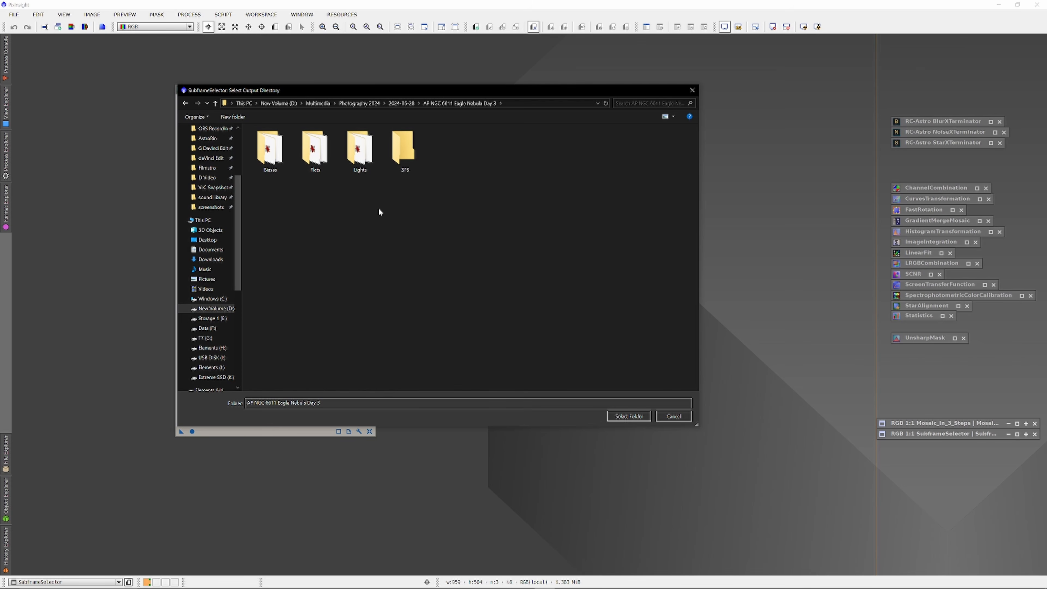
left_click(406, 163)
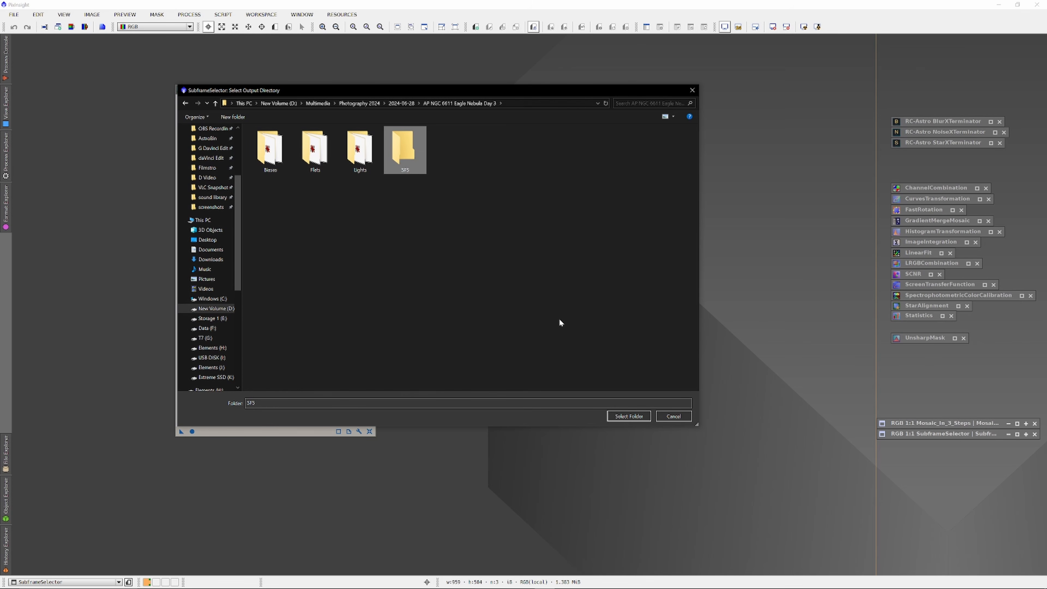
left_click(615, 417)
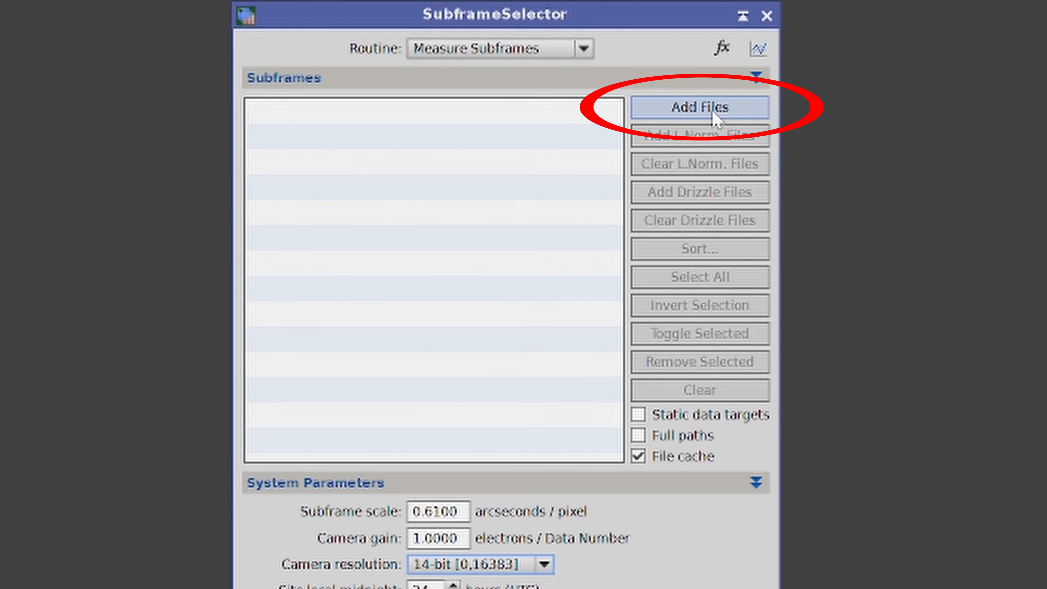
Add all files from the Lights folder that match the search *0L60 as subframes and check the loaded list to its end
left_click(716, 119)
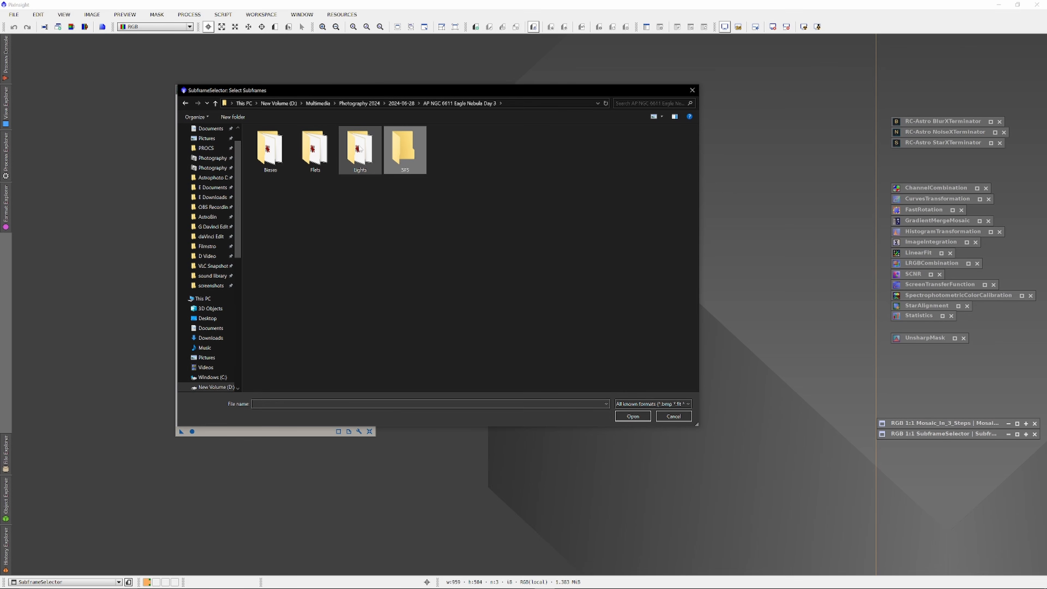
double_click(402, 150)
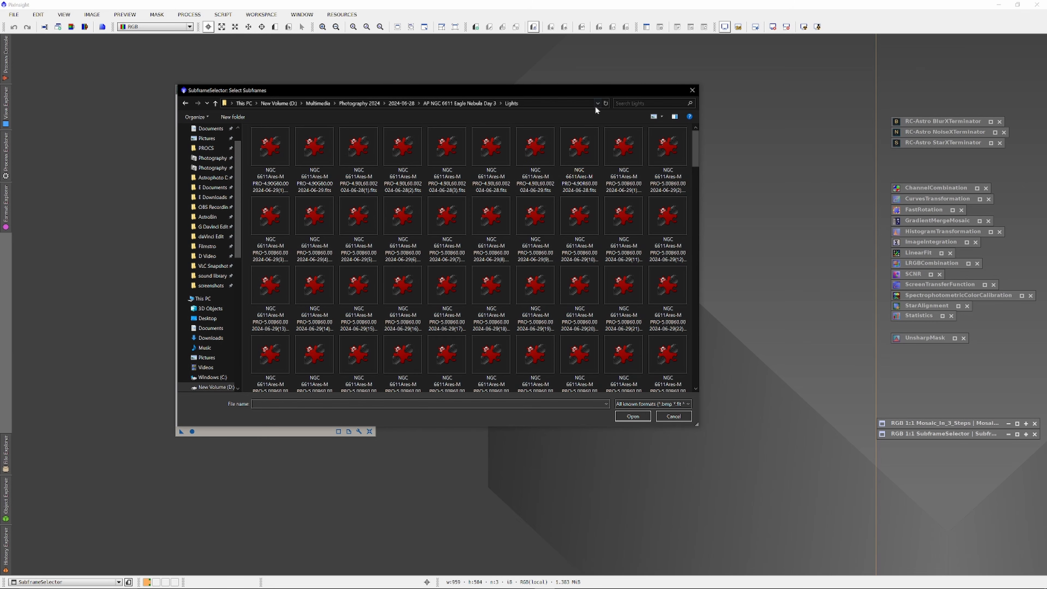
left_click(648, 104)
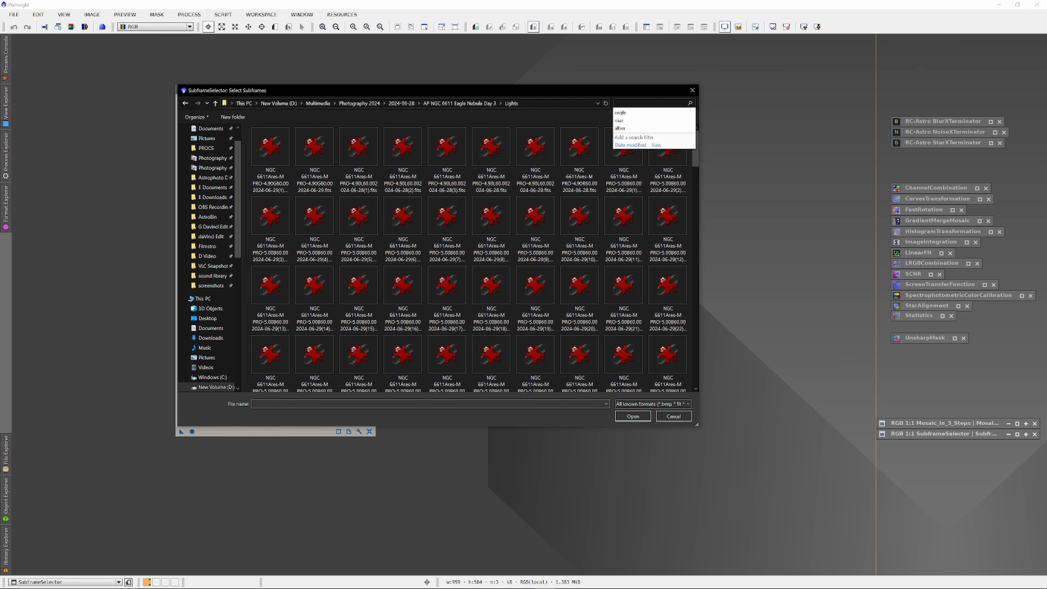
type("0L60")
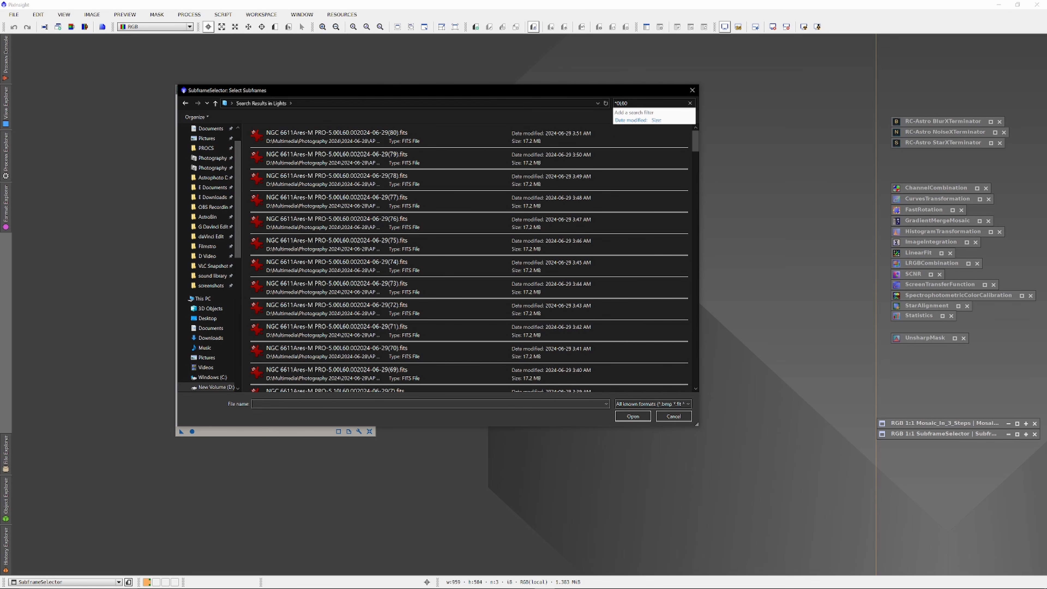
left_click(401, 136)
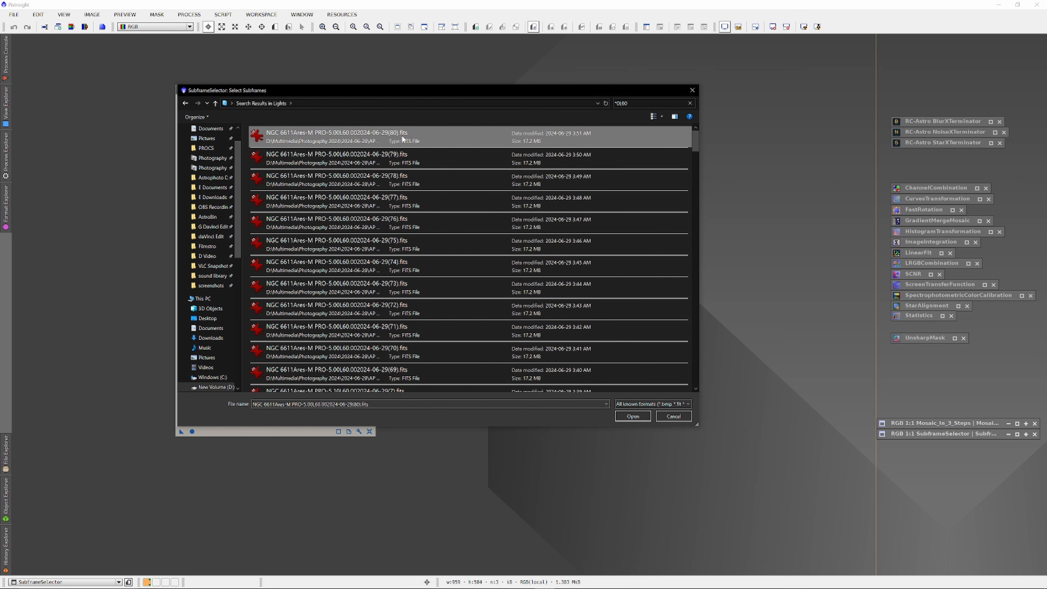
key("ctrl+a")
left_click_drag(694, 146, 682, 127)
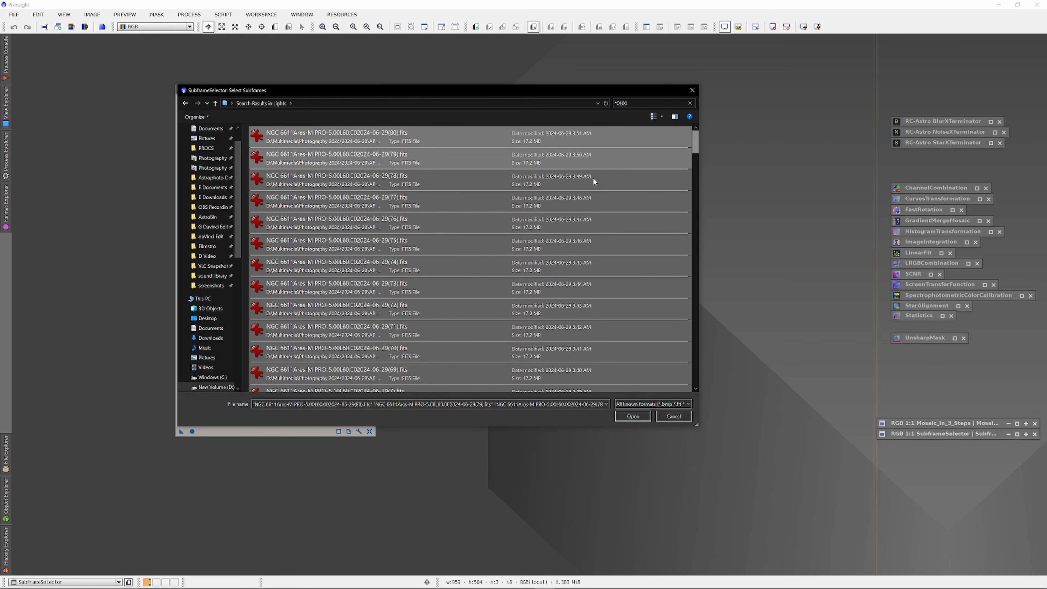
left_click(629, 416)
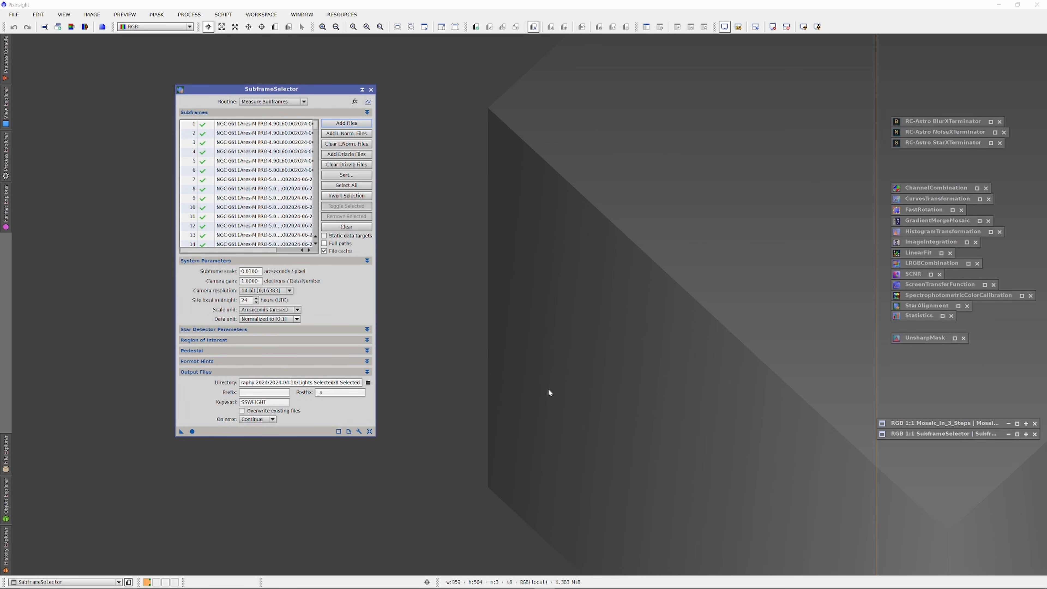
left_click_drag(316, 139, 316, 246)
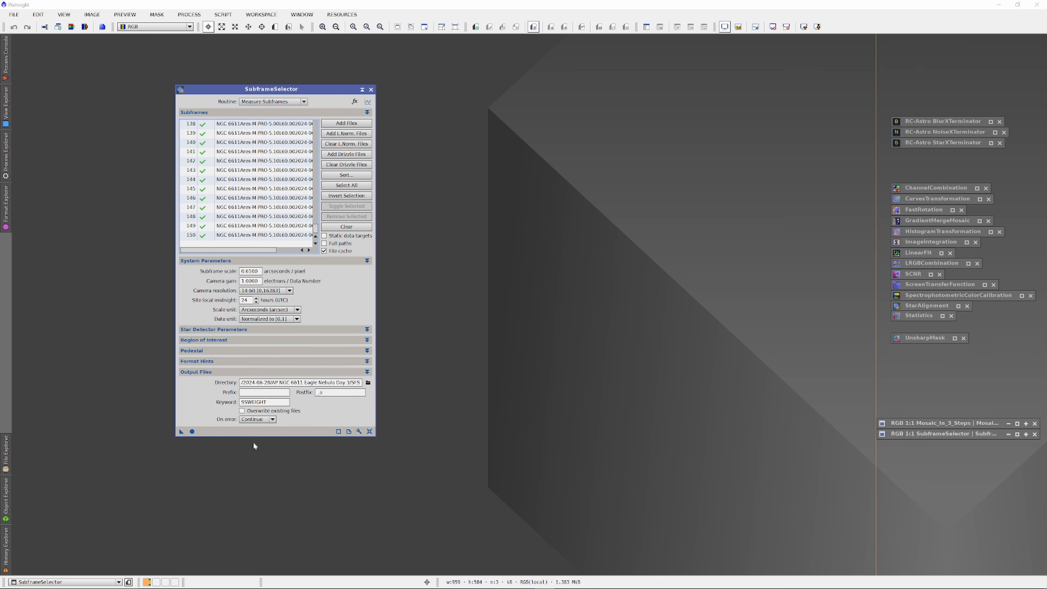
Measure the loaded subframes, and clear the existing weighting and approval expressions
left_click(192, 431)
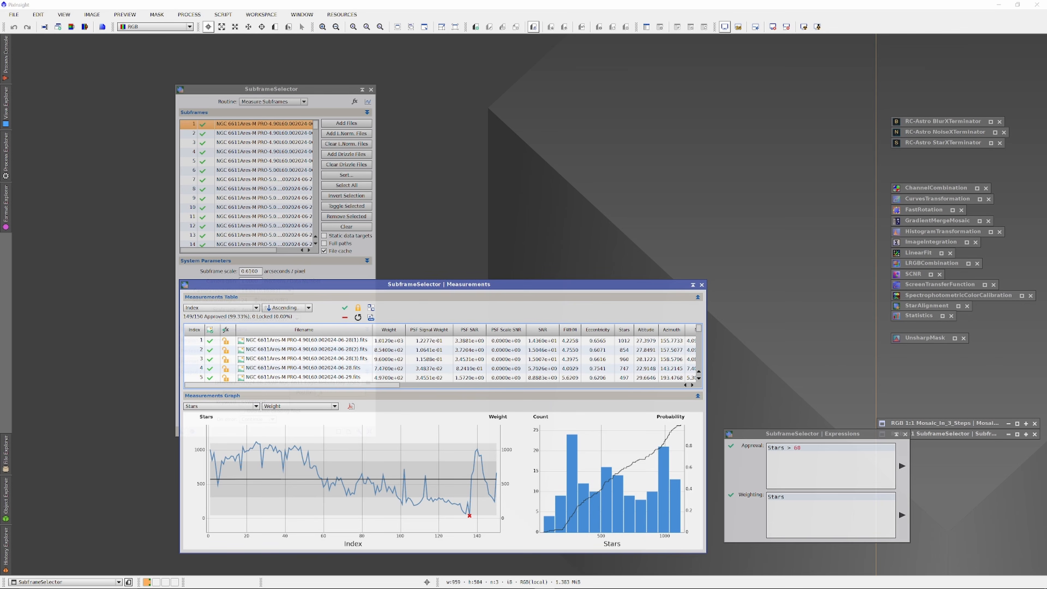
double_click(765, 498)
key("BackSpace")
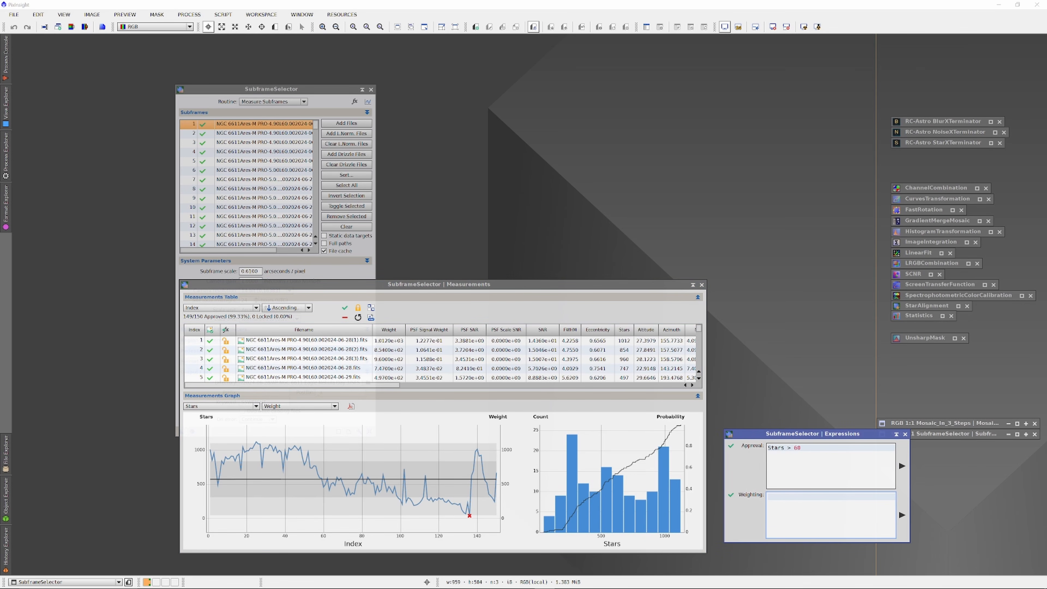
left_click_drag(802, 448, 766, 448)
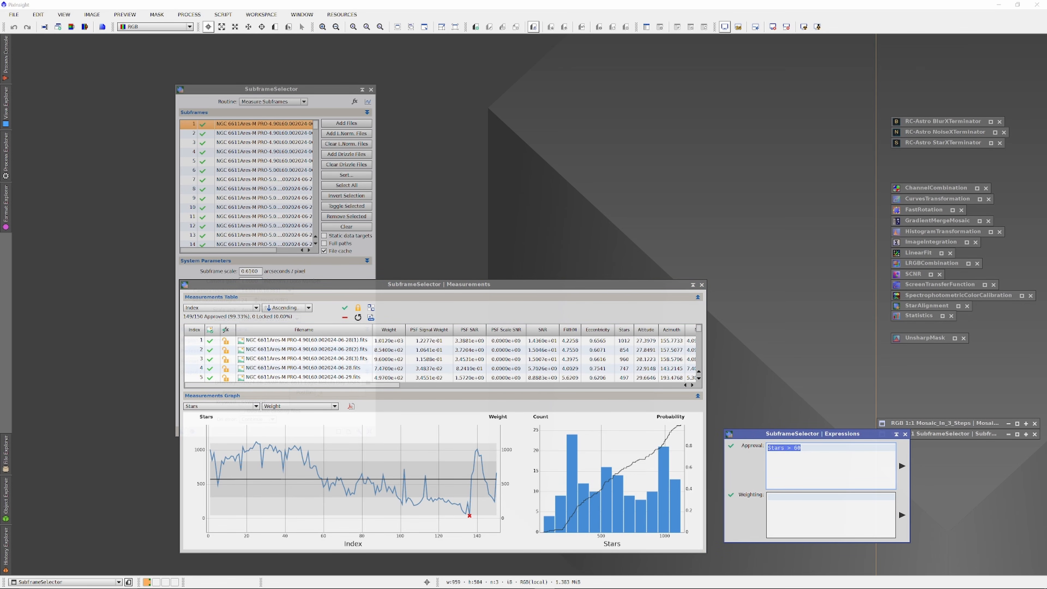
key("BackSpace")
left_click(902, 465)
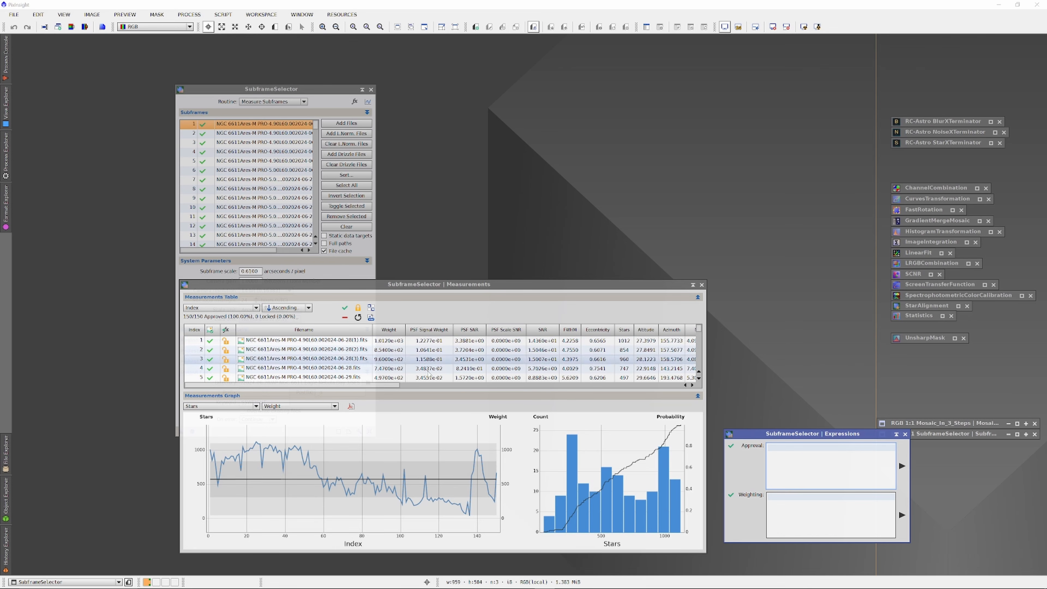
Plot FWHM and then Eccentricity against Weight in the measurements graph to examine the subframes
left_click(256, 406)
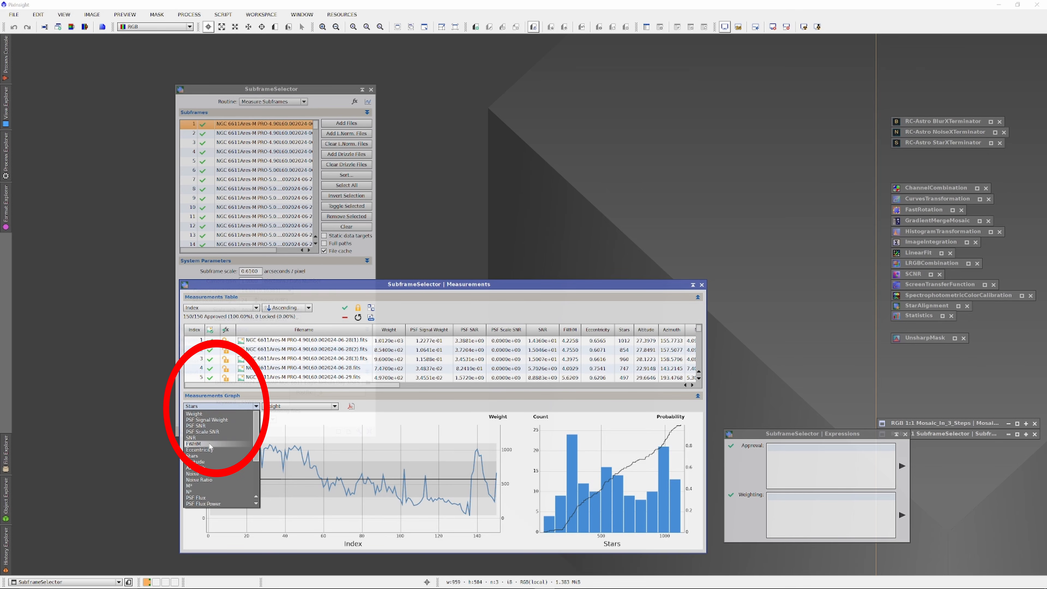
left_click(197, 444)
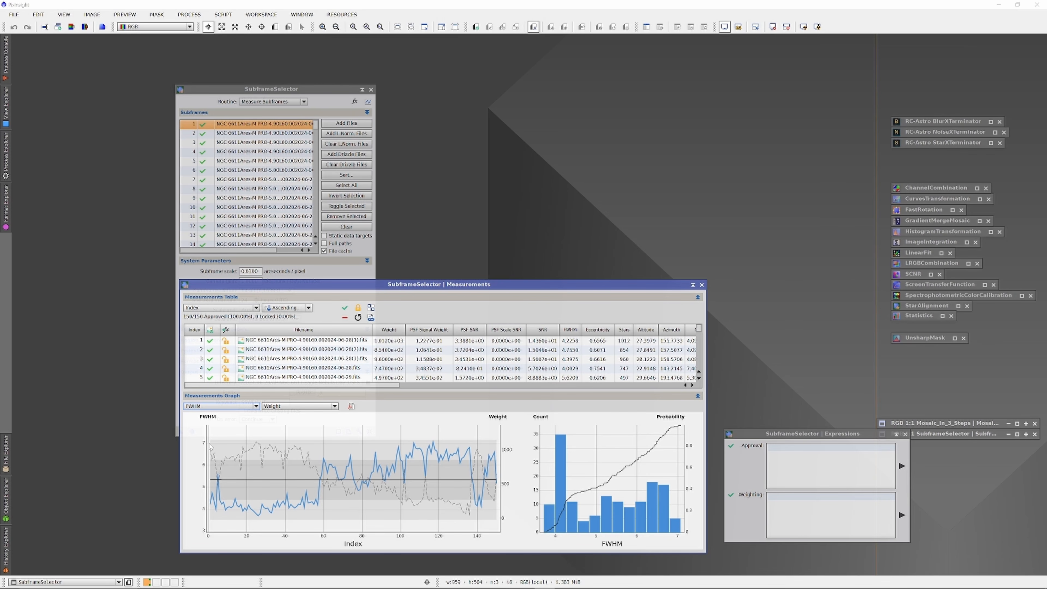
mouse_move(341, 466)
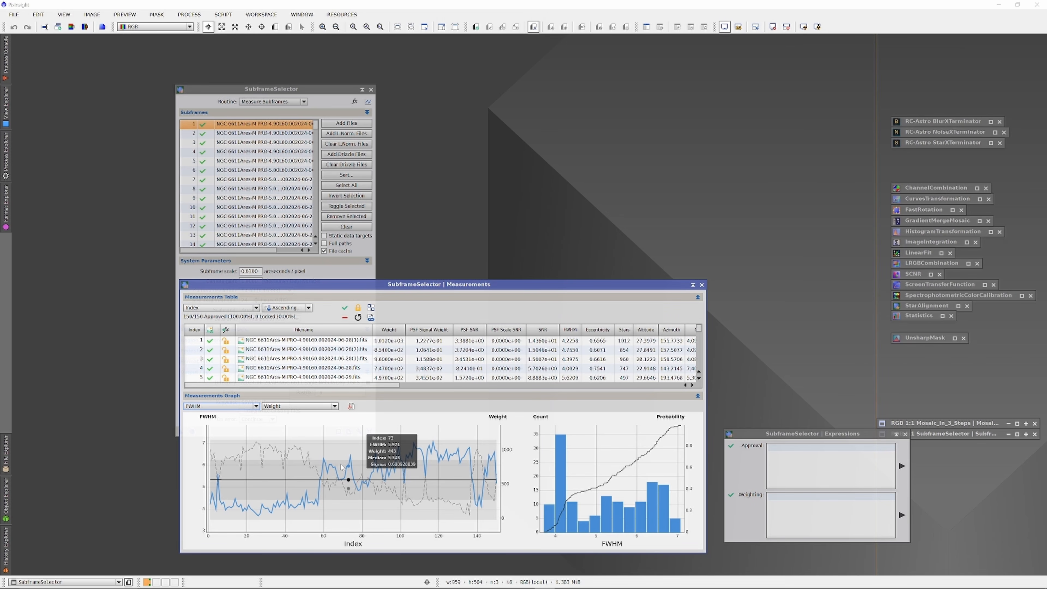
left_click(256, 407)
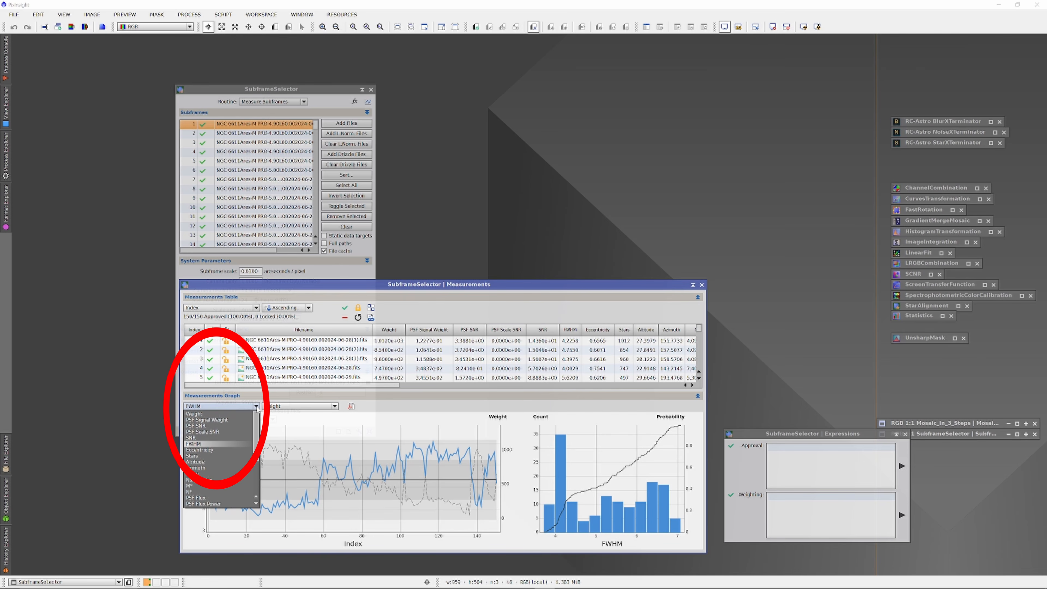
left_click(221, 449)
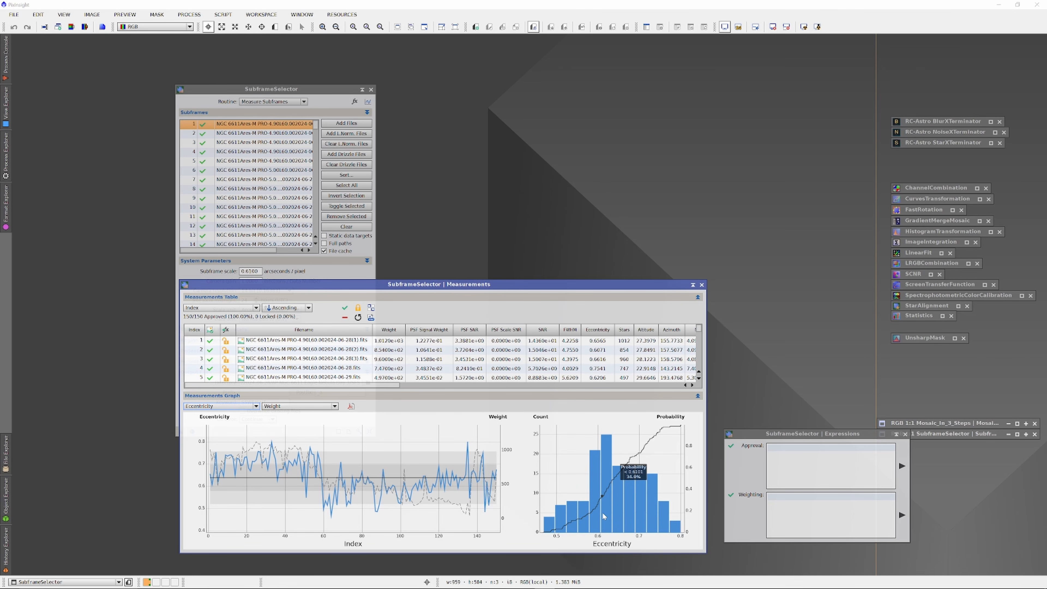
Enter the approval expression Eccentricity < 0.7569 for the measured subframes
left_click(813, 465)
type("Eccentricity <")
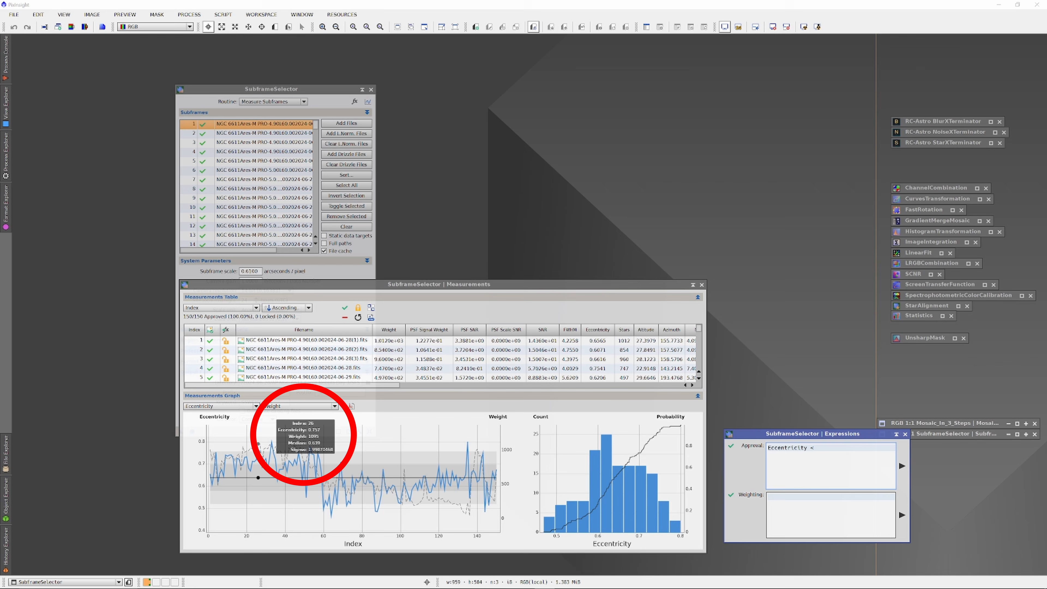
type("0")
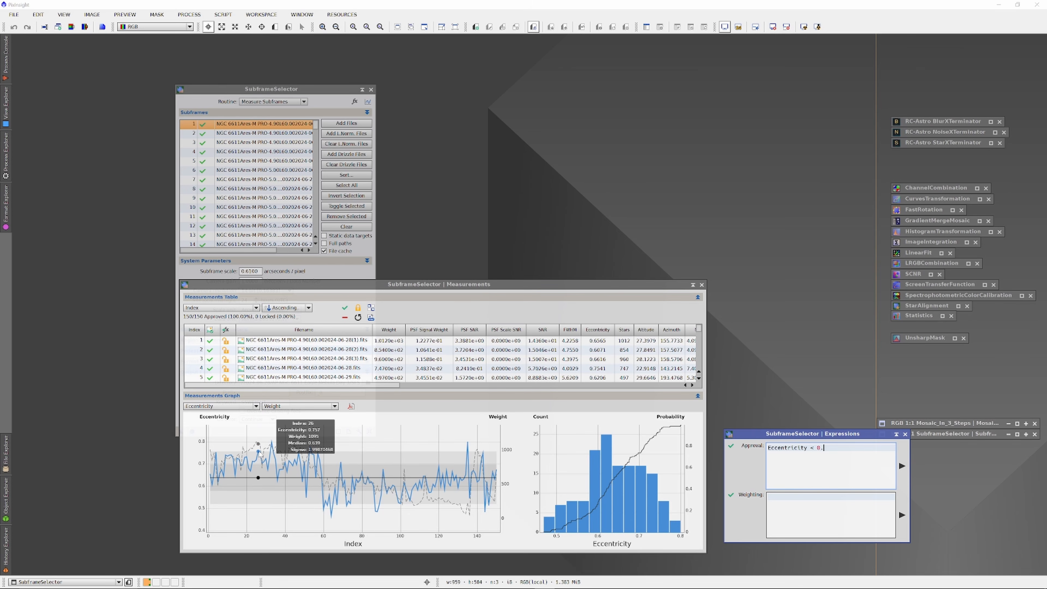
type(".7569")
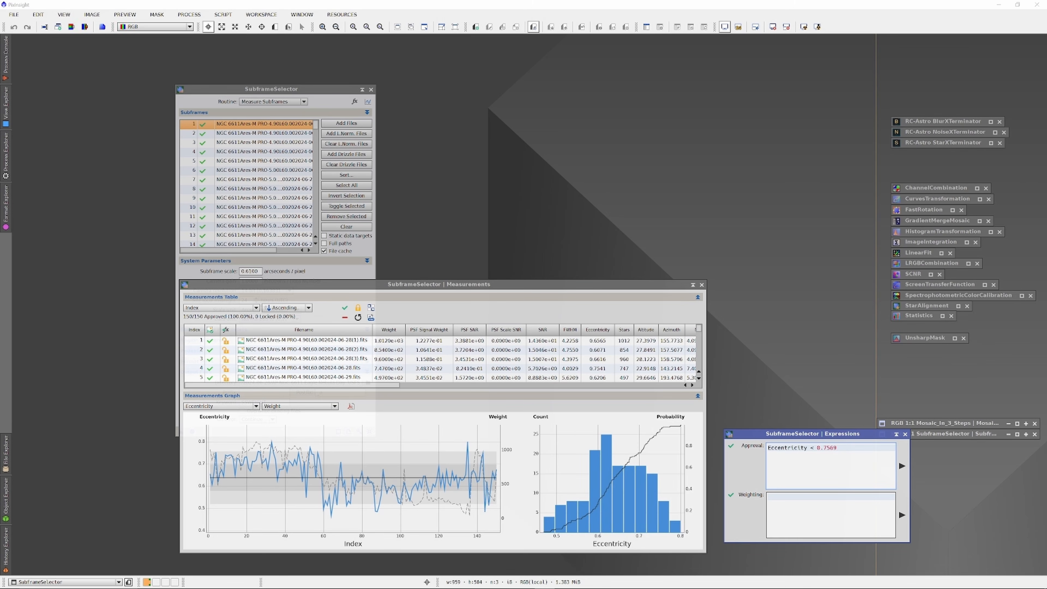
Apply the eccentricity approval expression and plot Median against Weight in the measurements graph
left_click(902, 466)
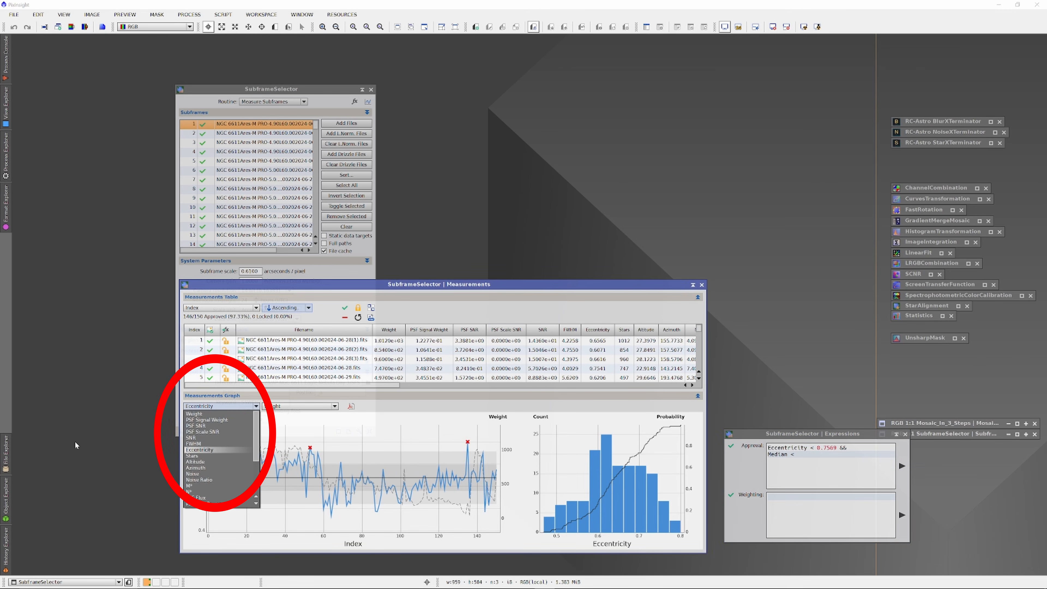
scroll(197, 454, "down", 4)
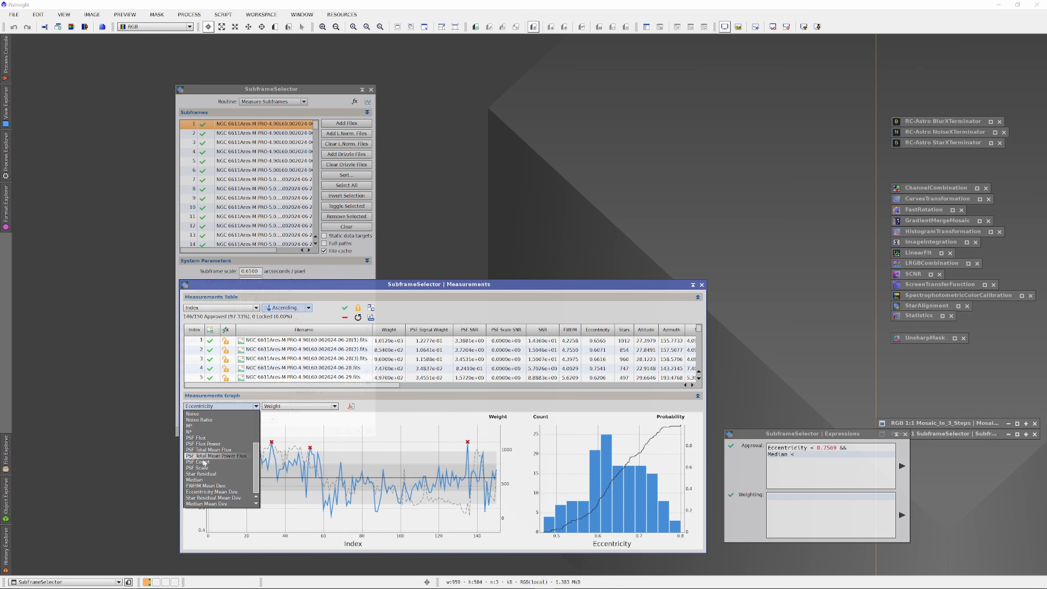
left_click(202, 480)
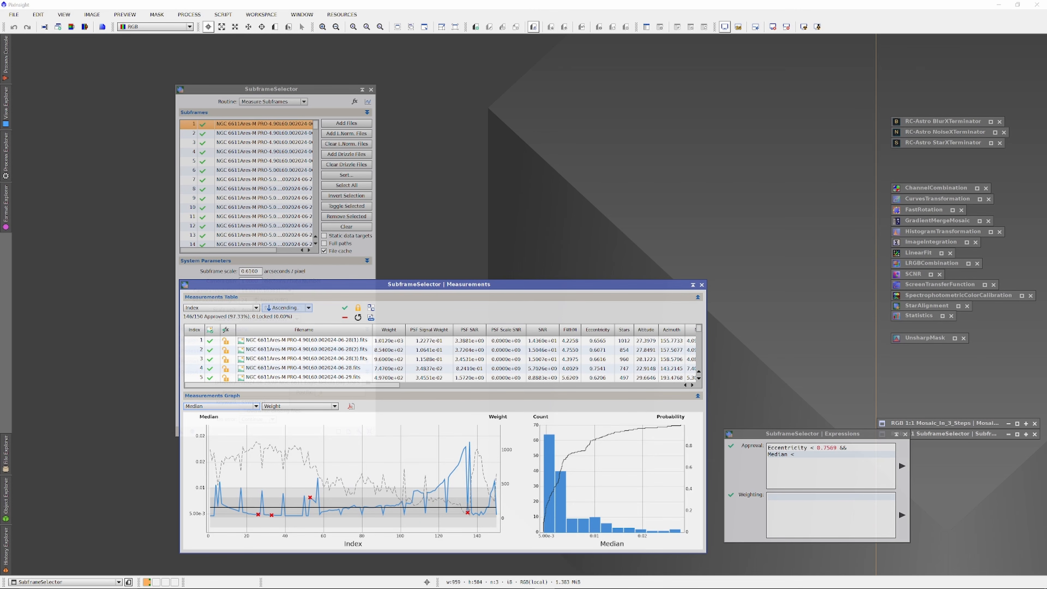
Extend the approval expression with the condition Median < 0.01 and apply it to the measured subframes
left_click(809, 456)
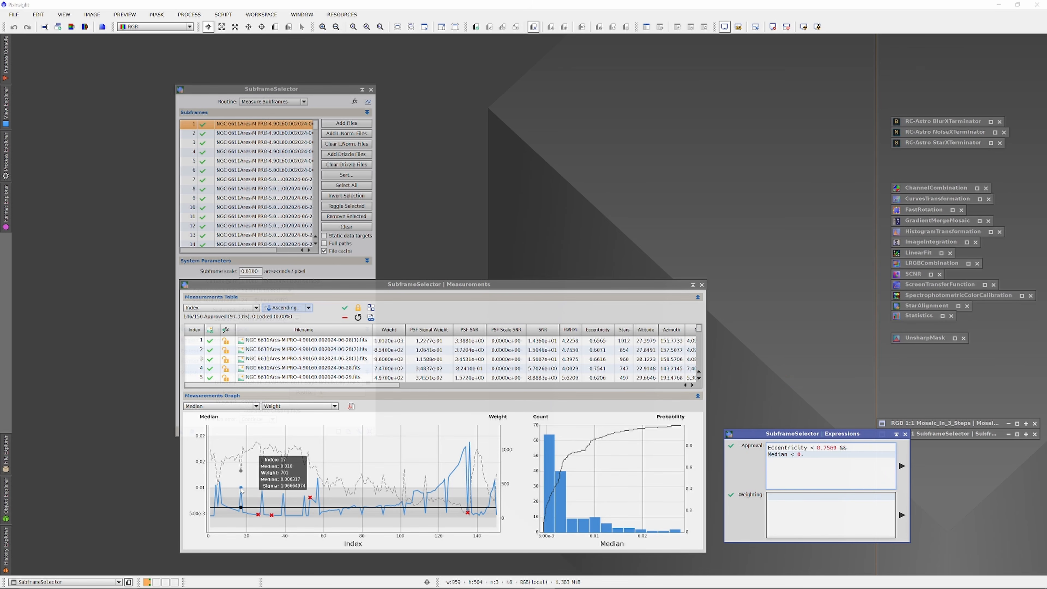
type("01")
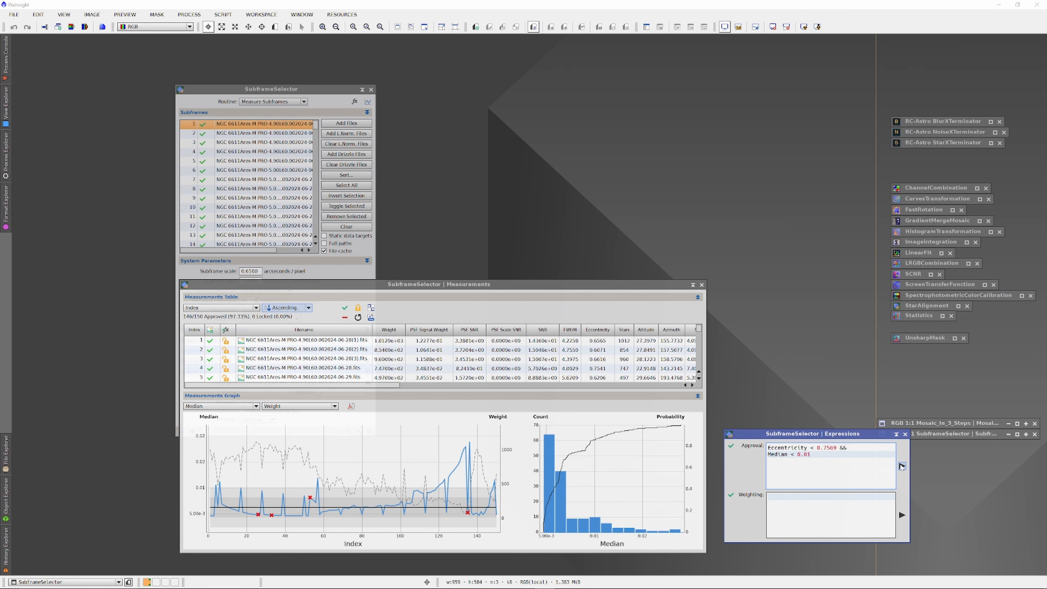
left_click(901, 465)
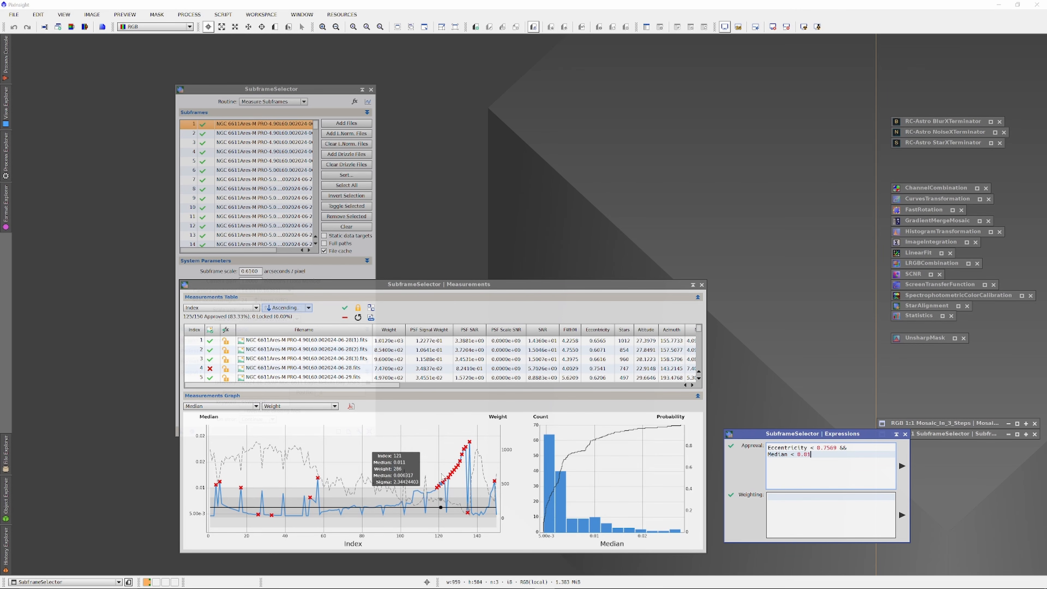
Open the subframe at index 127 from the measurements, auto-stretch it for inspection, close it and mark the frame as rejected again
left_click(451, 472)
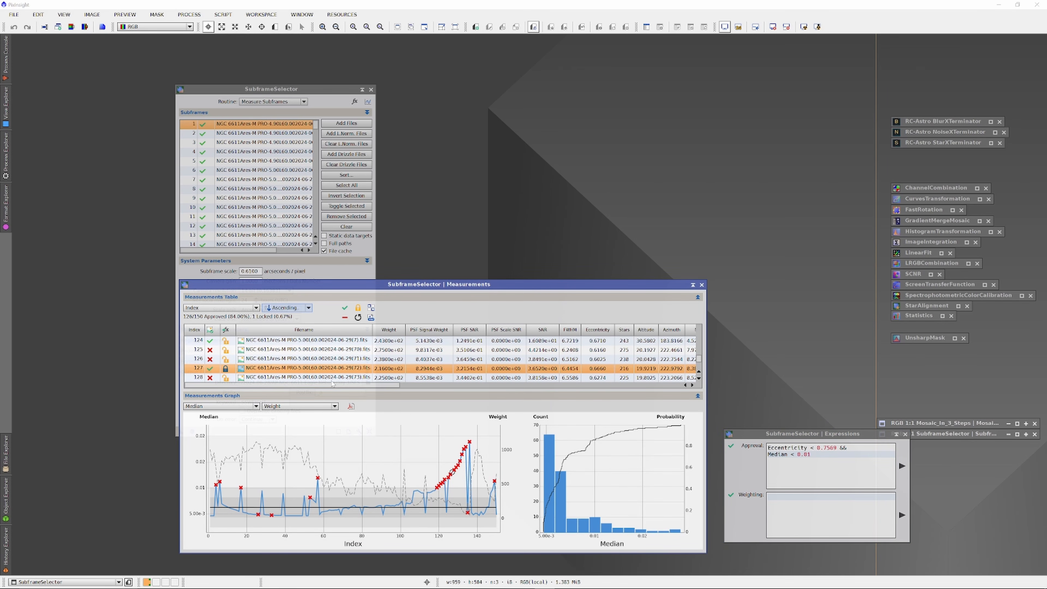
double_click(318, 368)
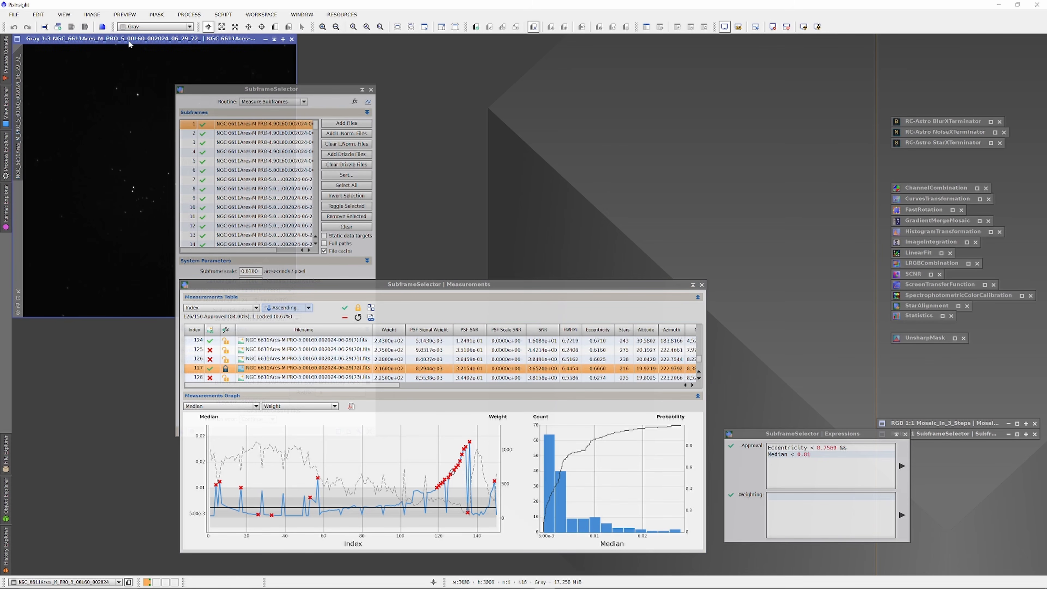
left_click_drag(129, 40, 554, 35)
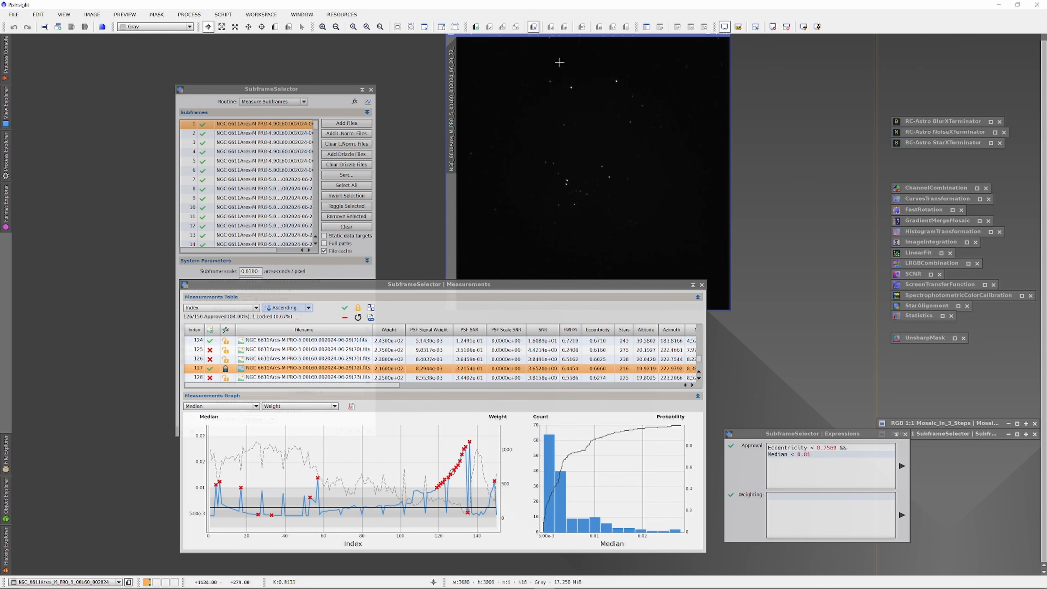
key("ctrl+a")
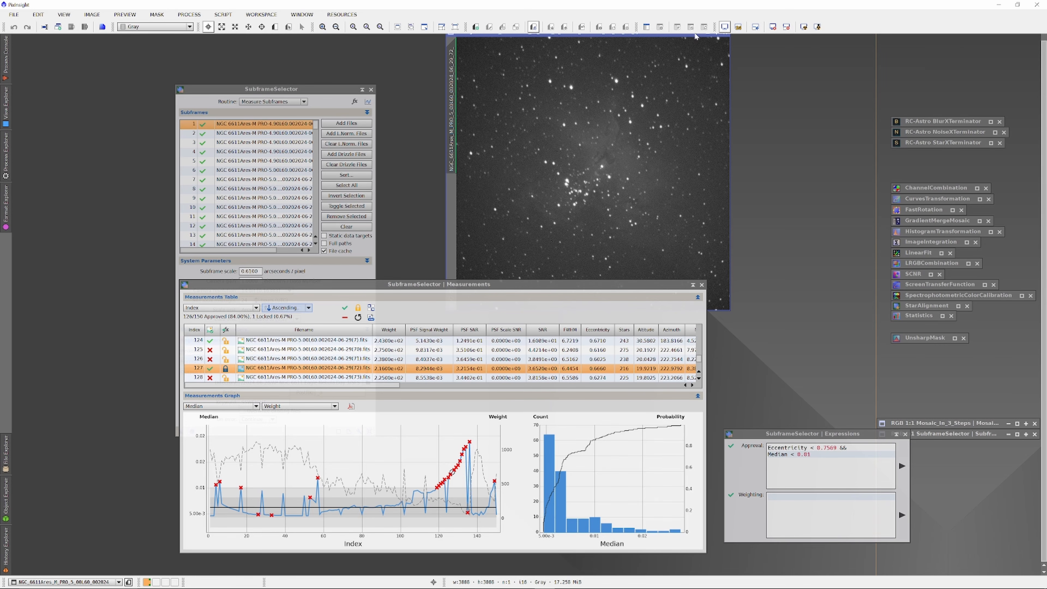
mouse_move(686, 42)
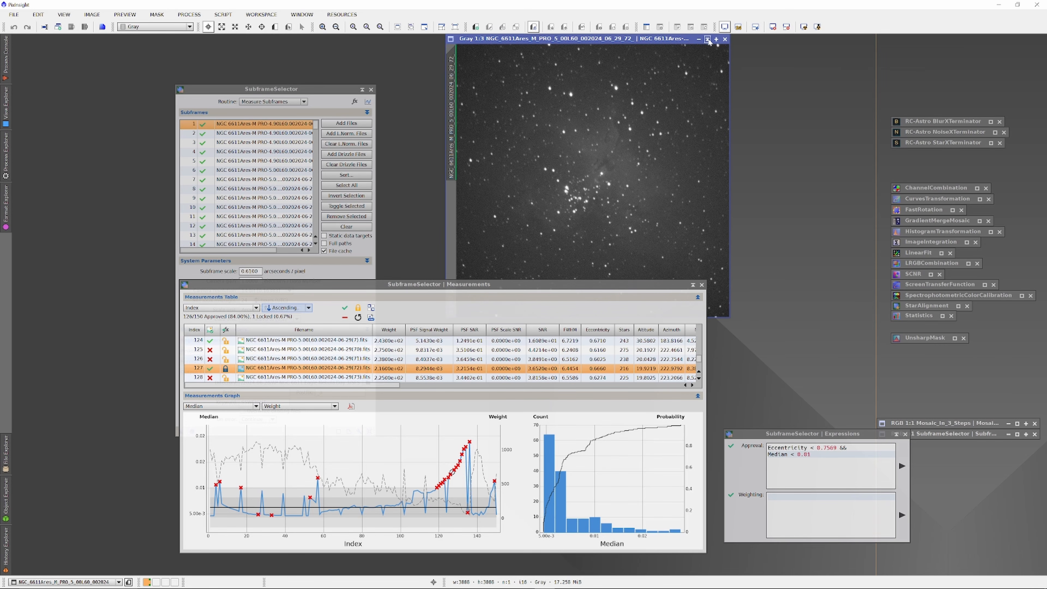
left_click(724, 39)
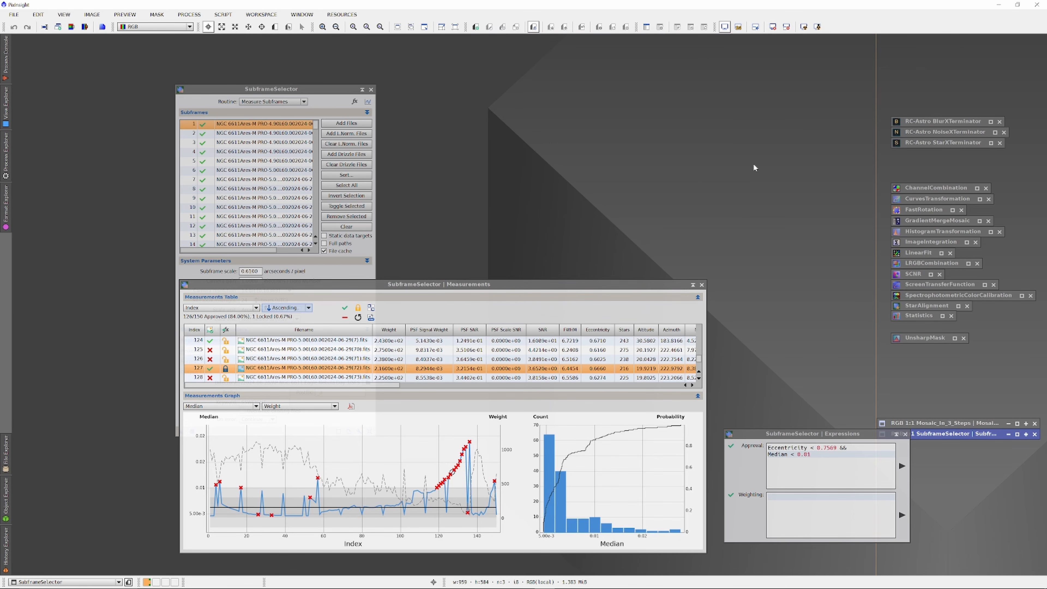
left_click(211, 370)
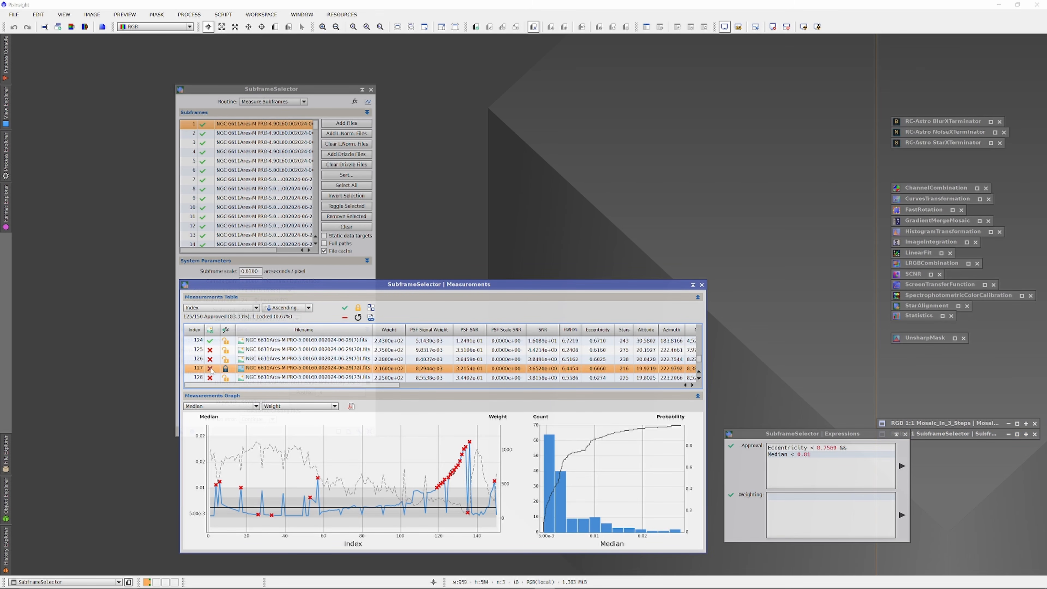
Append && and a new line starting Stars > to the approval expression, and plot Stars against Weight
mouse_move(419, 484)
type("&&")
key("Return")
type("Stars >")
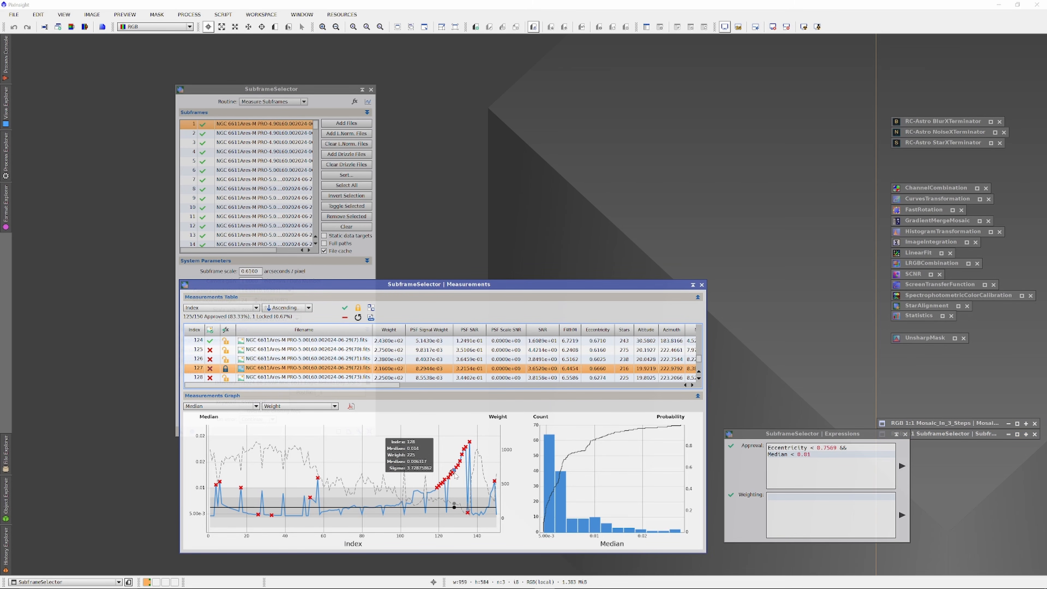
left_click(221, 406)
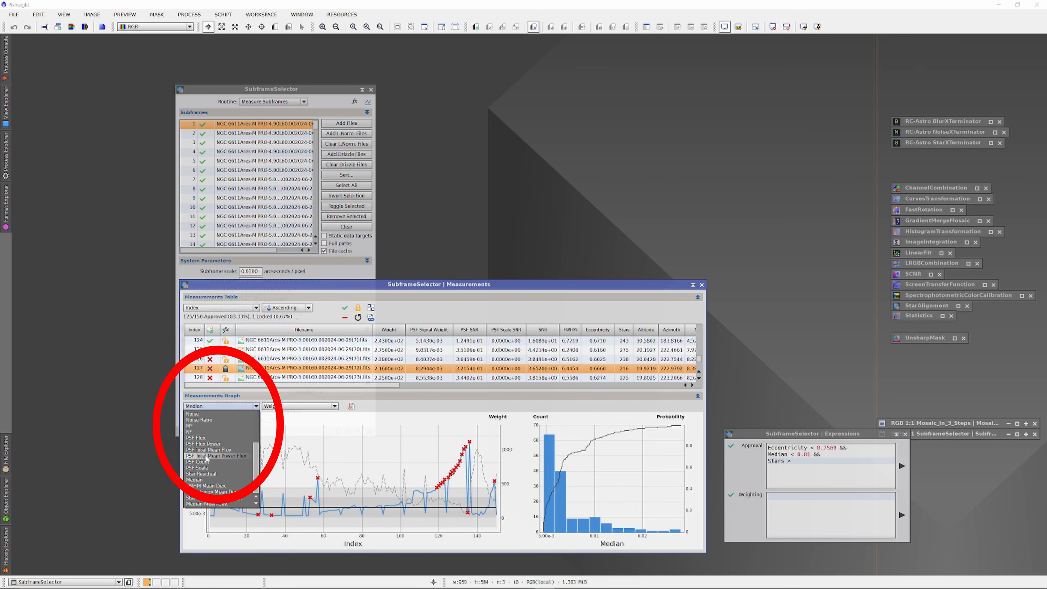
scroll(207, 458, "up", 3)
left_click(207, 456)
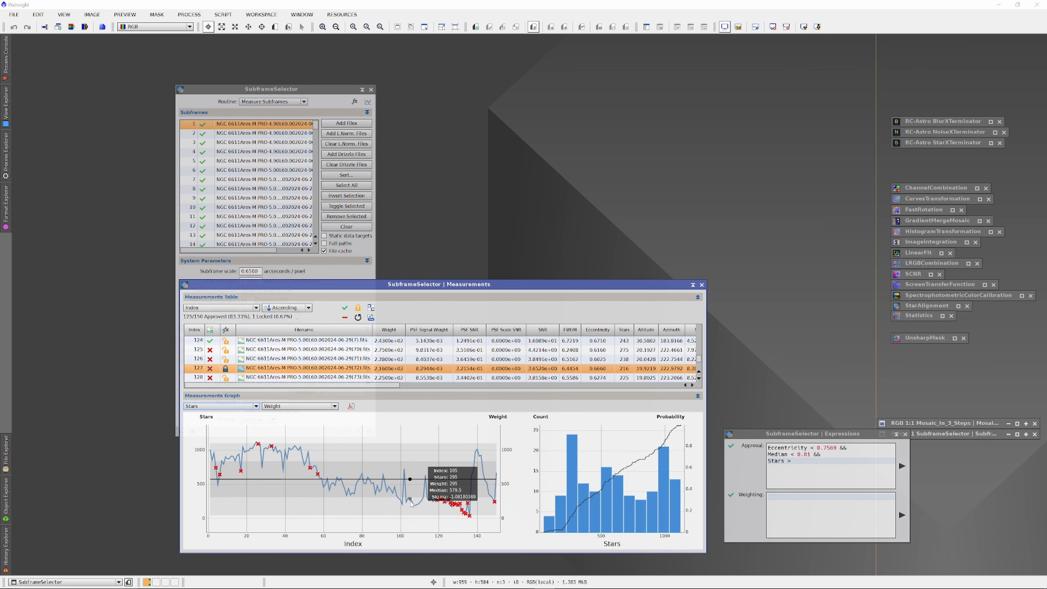
Complete the Stars condition with the threshold 295 and apply the whole approval expression
left_click(795, 461)
type("295")
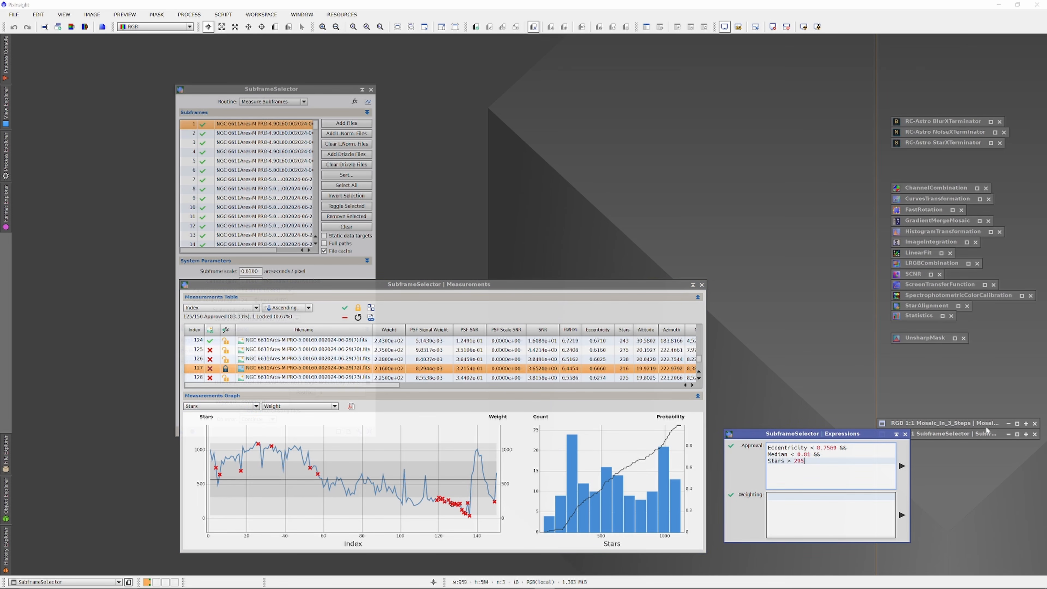
left_click(901, 466)
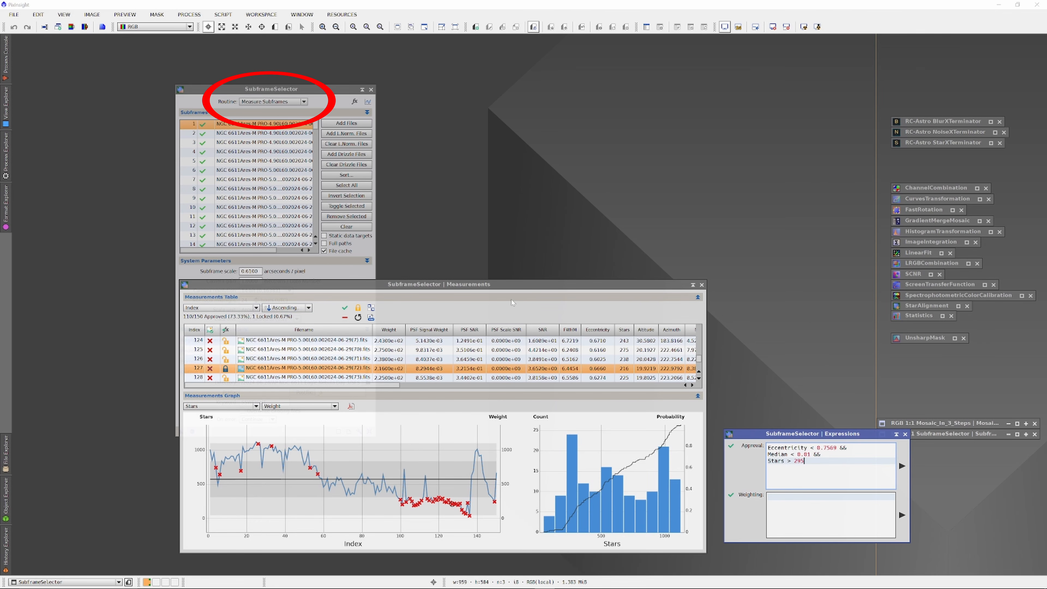
Write out the approved luminance subframes using the Output Subframes routine
left_click(303, 102)
left_click(280, 115)
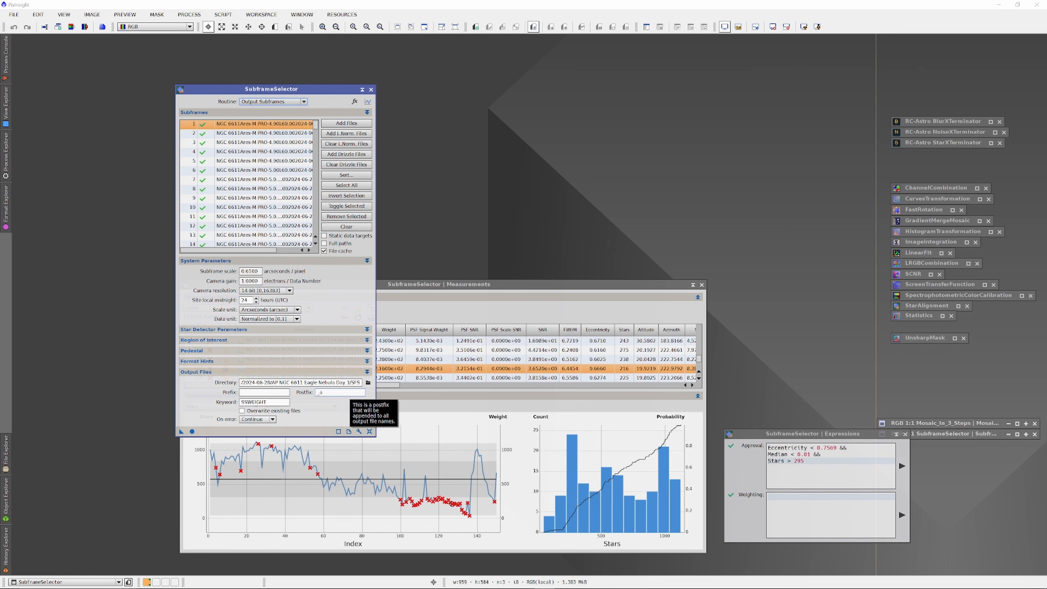
left_click(192, 431)
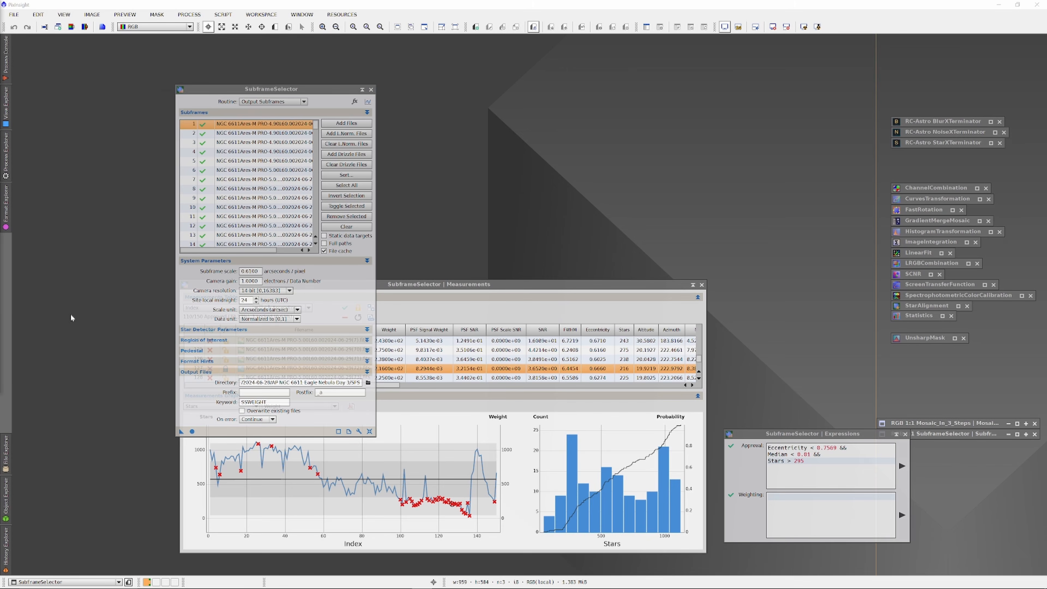
Switch the routine back to Measure Subframes and clear the luminance files from the subframe list
left_click(272, 102)
left_click(289, 109)
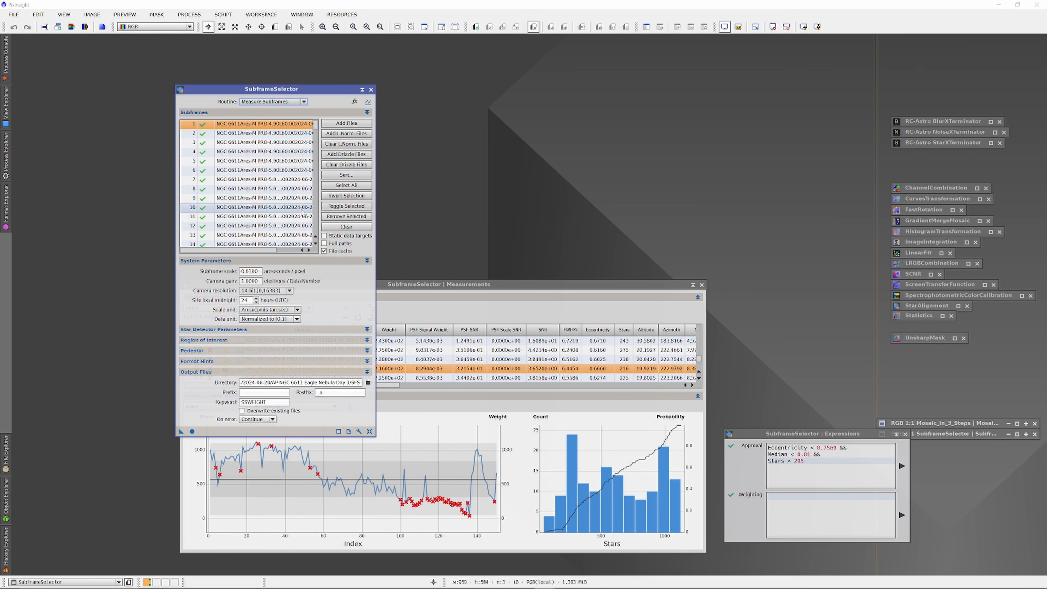
left_click(346, 227)
Add all files from the Lights folder that match the search *0R60 as subframes and check the list to its end
left_click(341, 124)
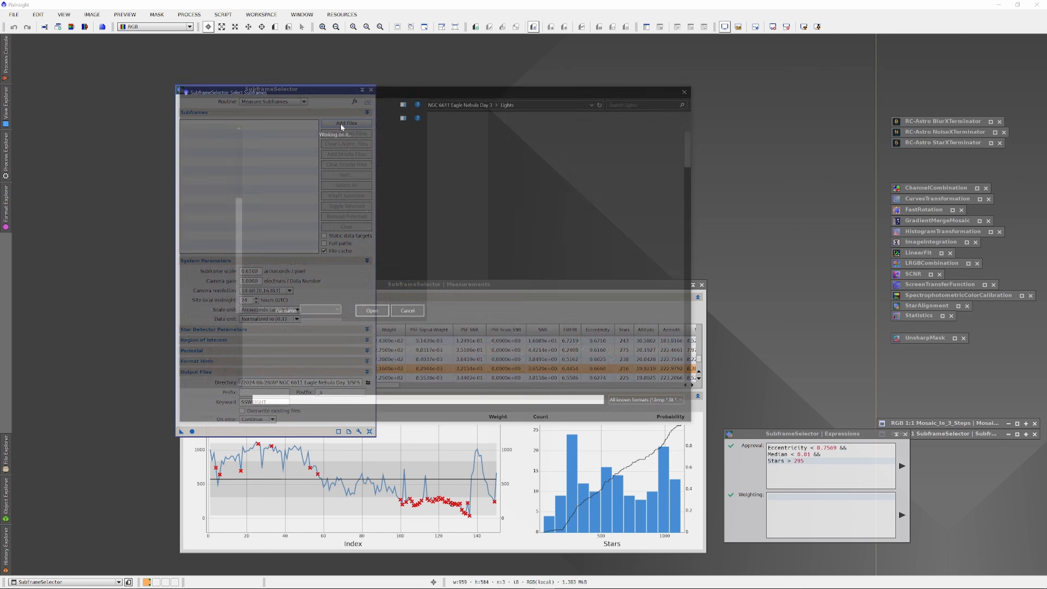
left_click(648, 104)
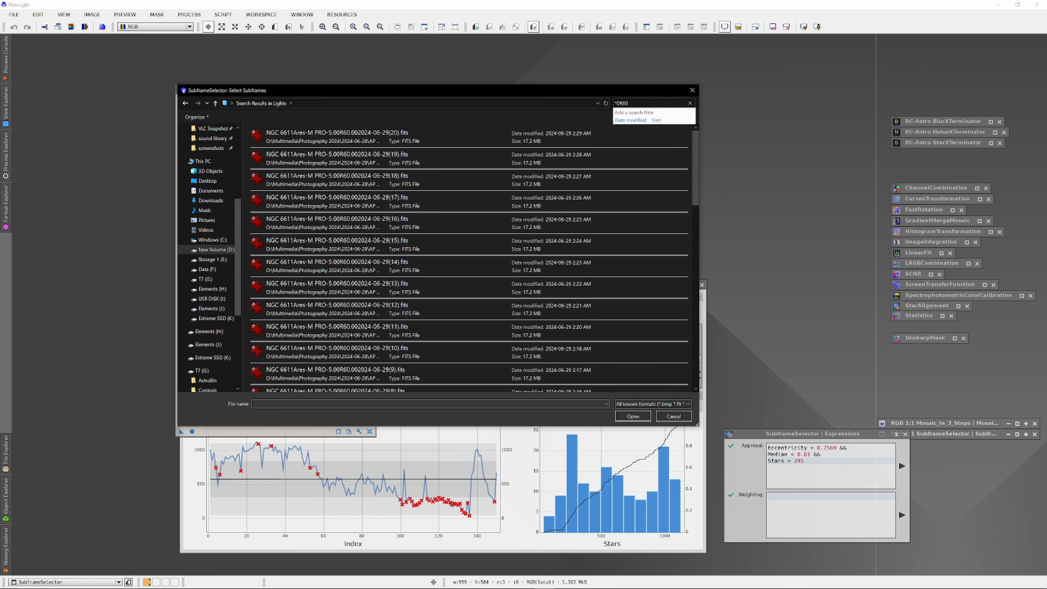
left_click(389, 142)
scroll(696, 142, "down", 10)
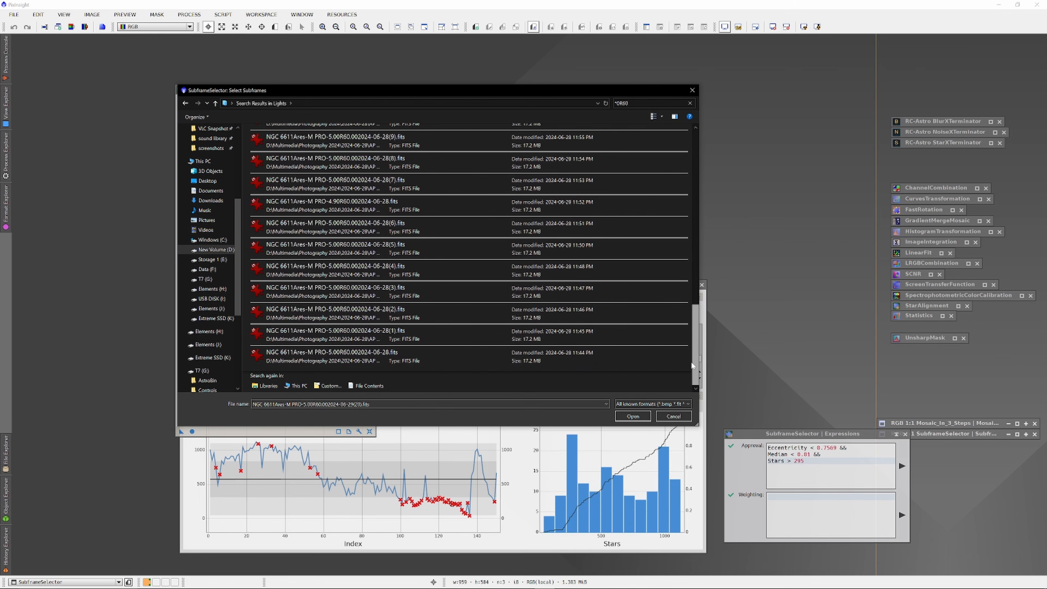
key("ctrl+a")
left_click(633, 416)
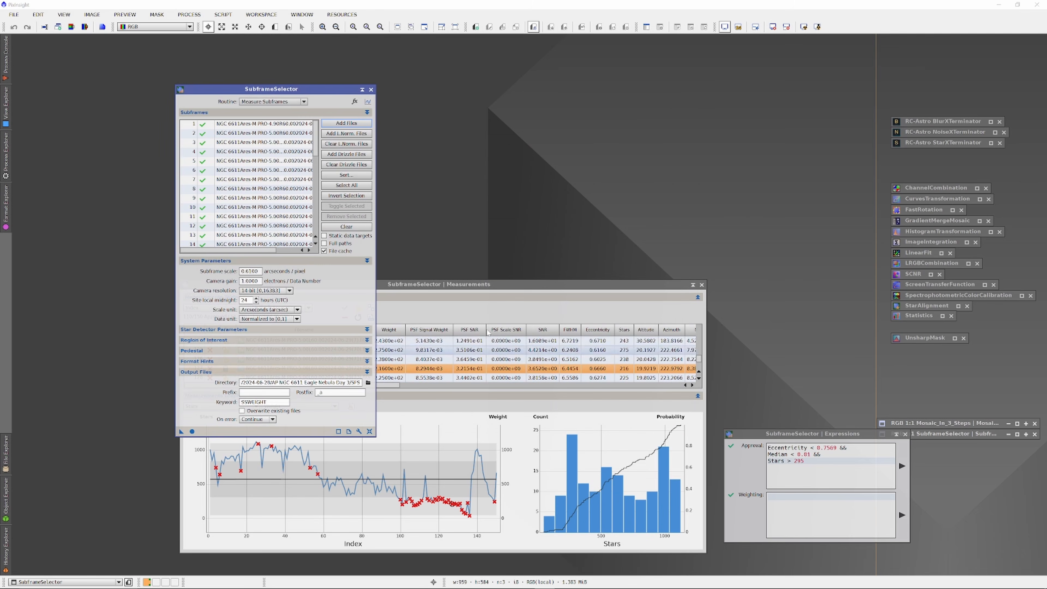
scroll(204, 165, "down", 9)
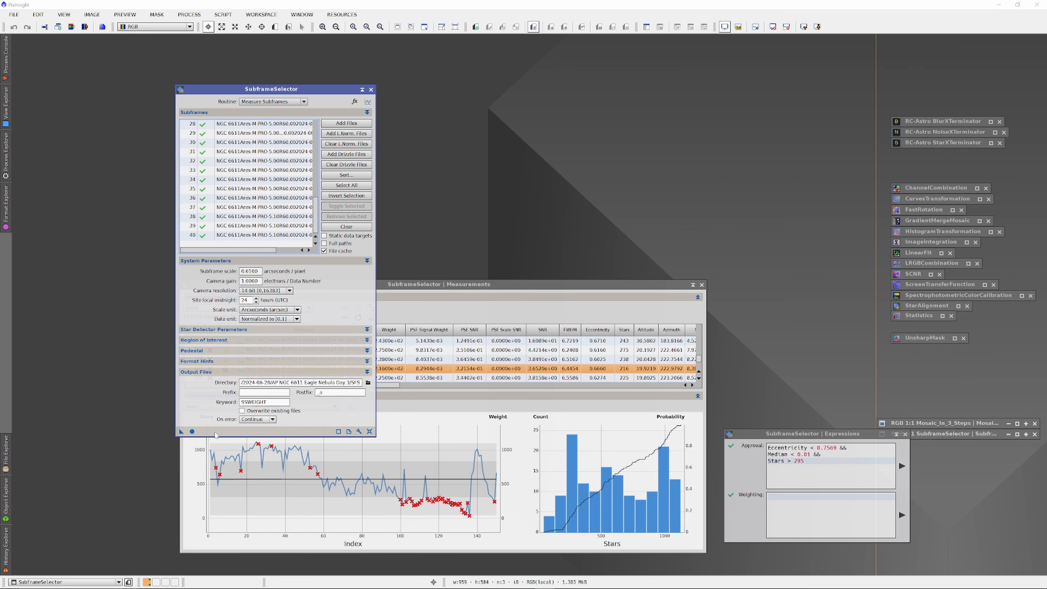
Measure the loaded red subframes and clear both the approval and the weighting expressions
left_click(192, 431)
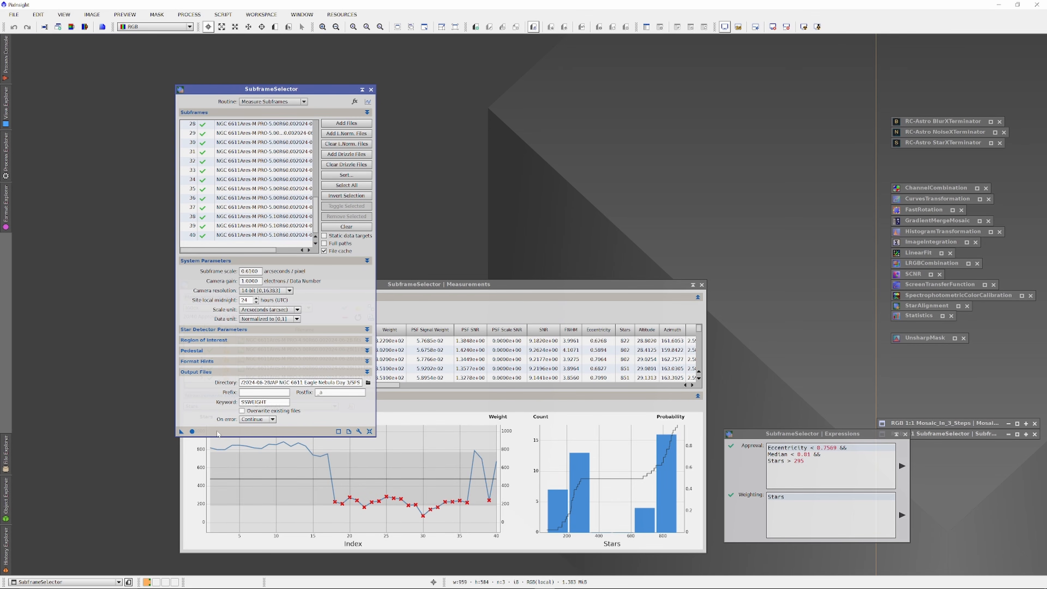
left_click_drag(806, 461, 767, 447)
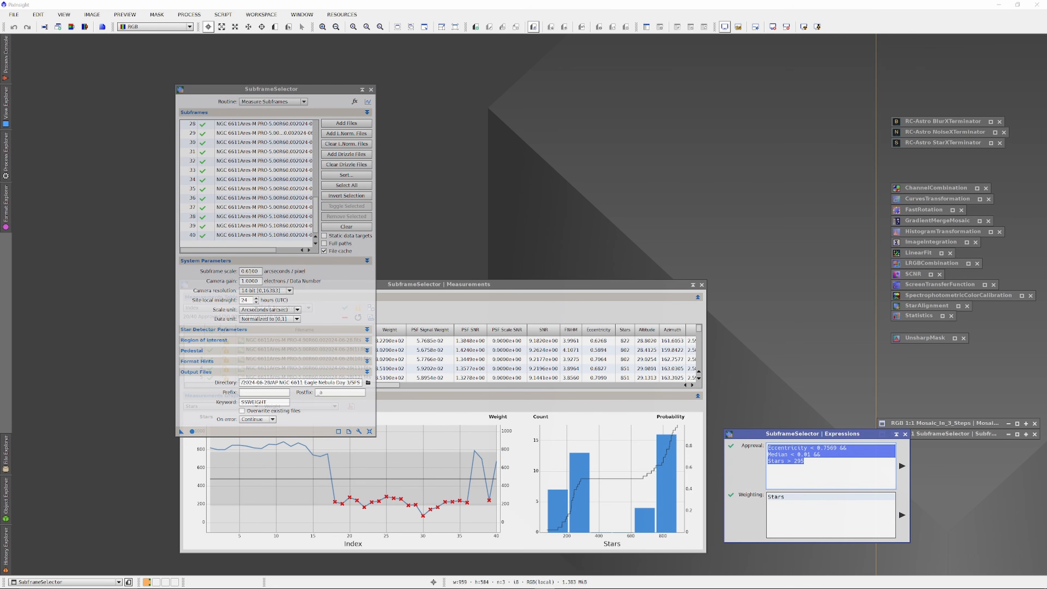
key("Delete")
left_click_drag(797, 499, 768, 497)
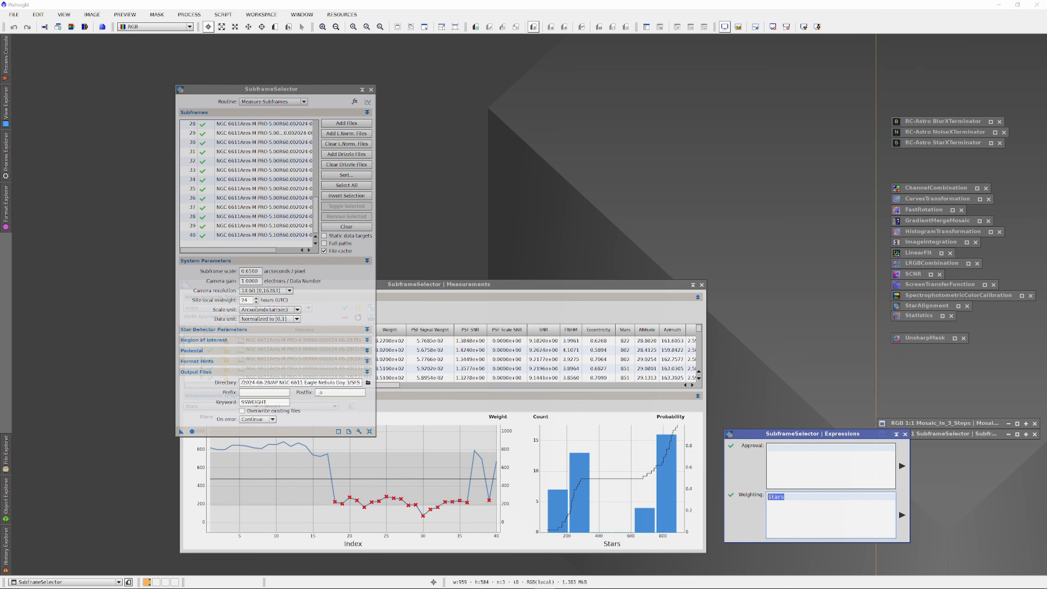
key("Delete")
Plot FWHM against Weight for the red subframes and reject the peak frame at index 30 in the graph
left_click(499, 288)
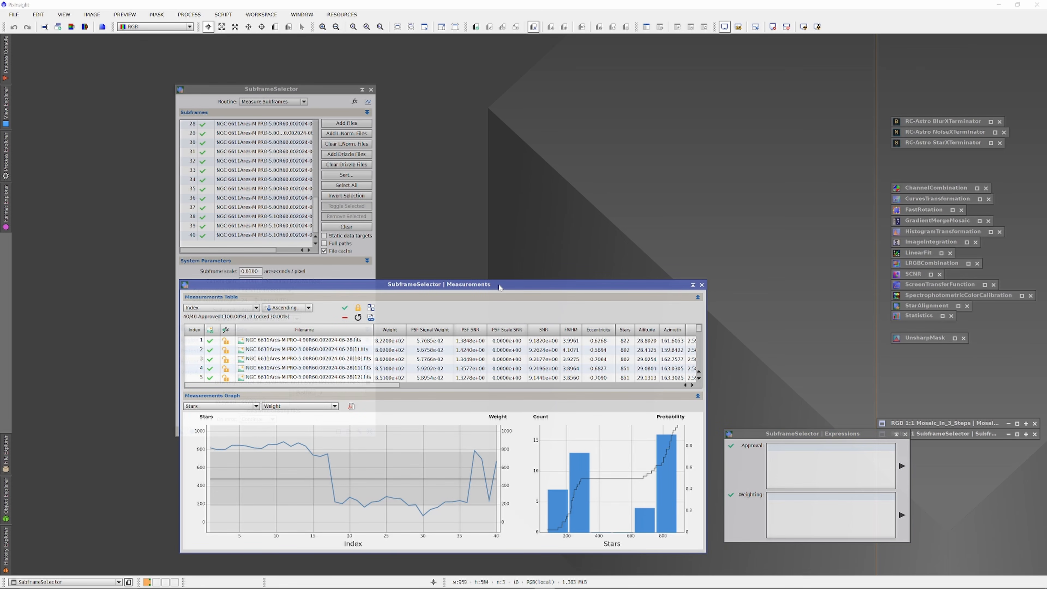
left_click(255, 406)
left_click(215, 444)
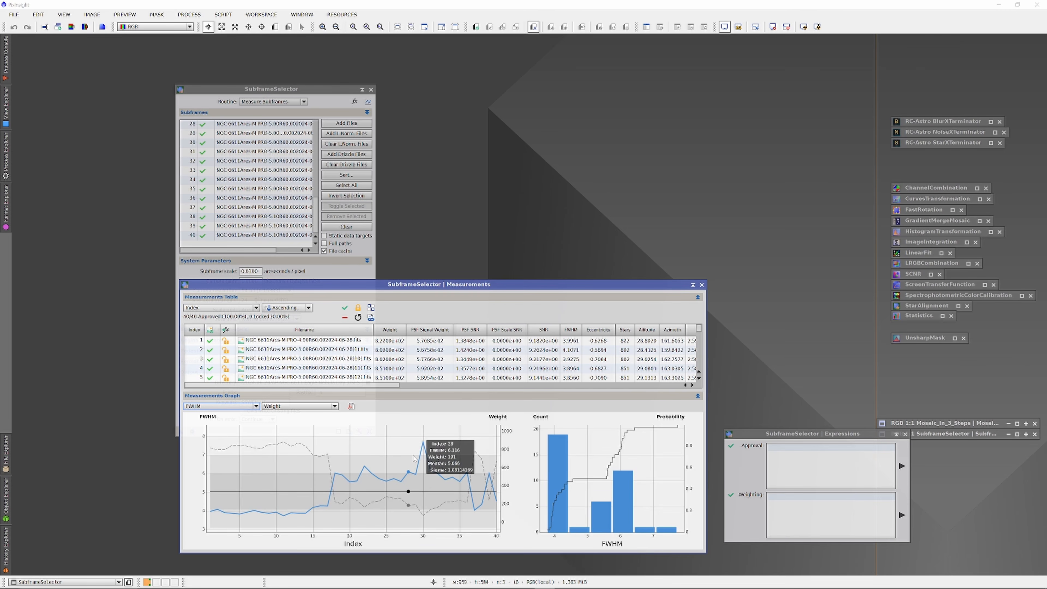
left_click(423, 442)
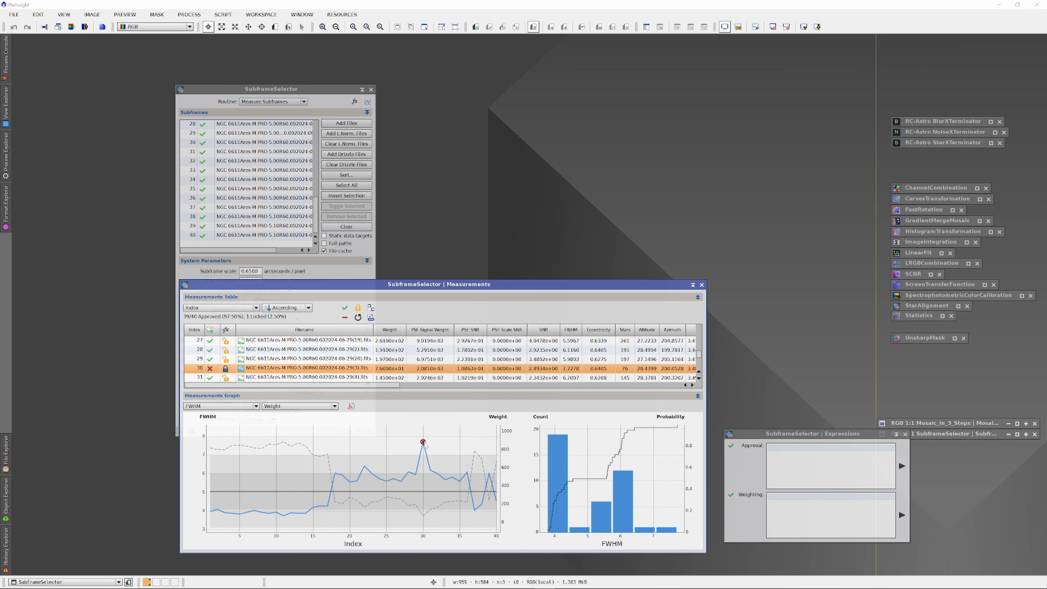
Plot Eccentricity against Weight and reject the frame at index 3 in the graph
left_click(256, 406)
left_click(209, 451)
mouse_move(225, 454)
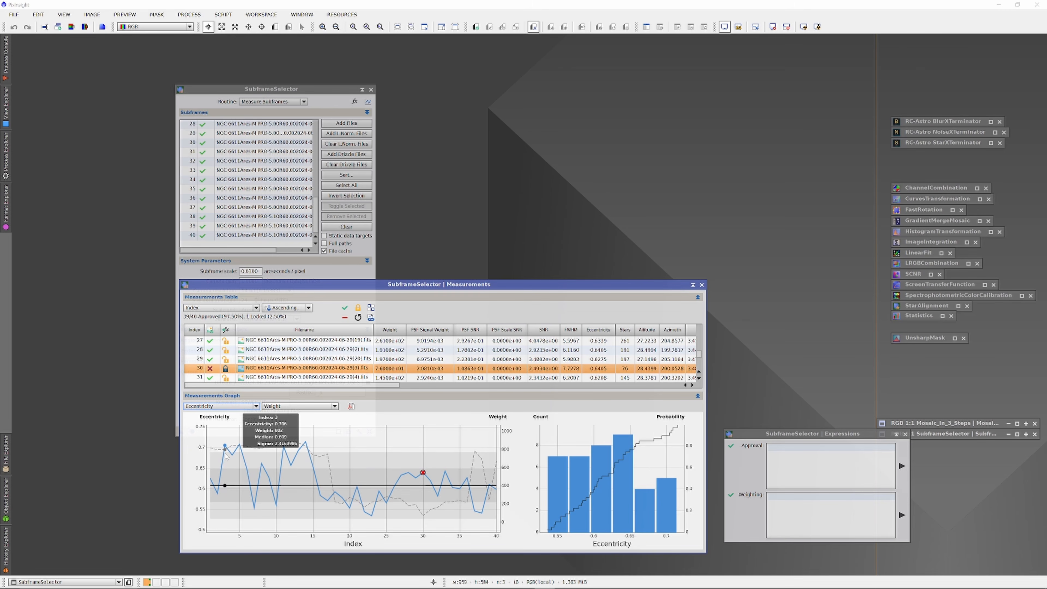
left_click(225, 450)
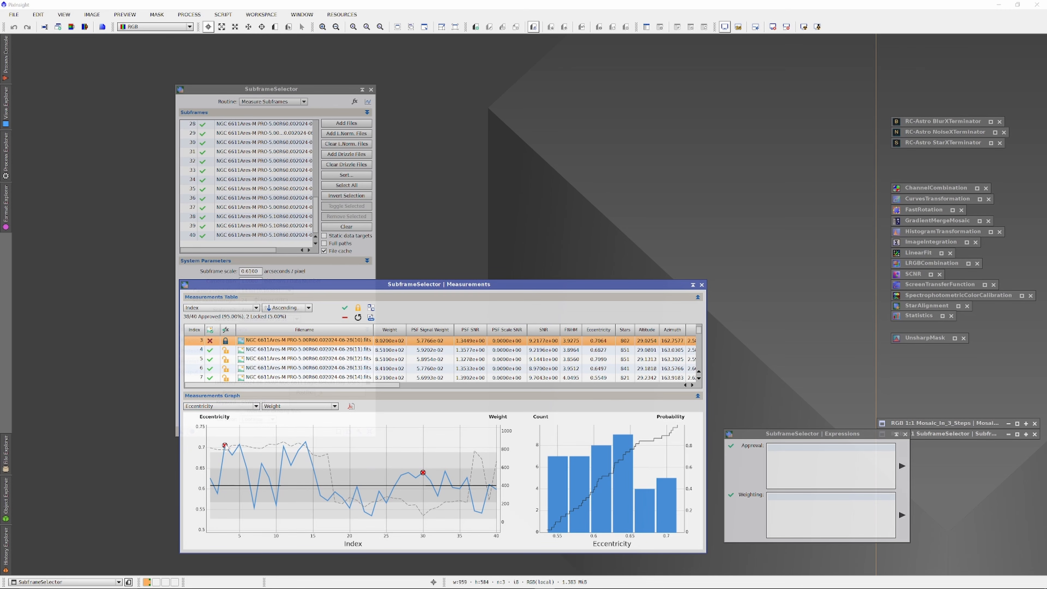
mouse_move(225, 455)
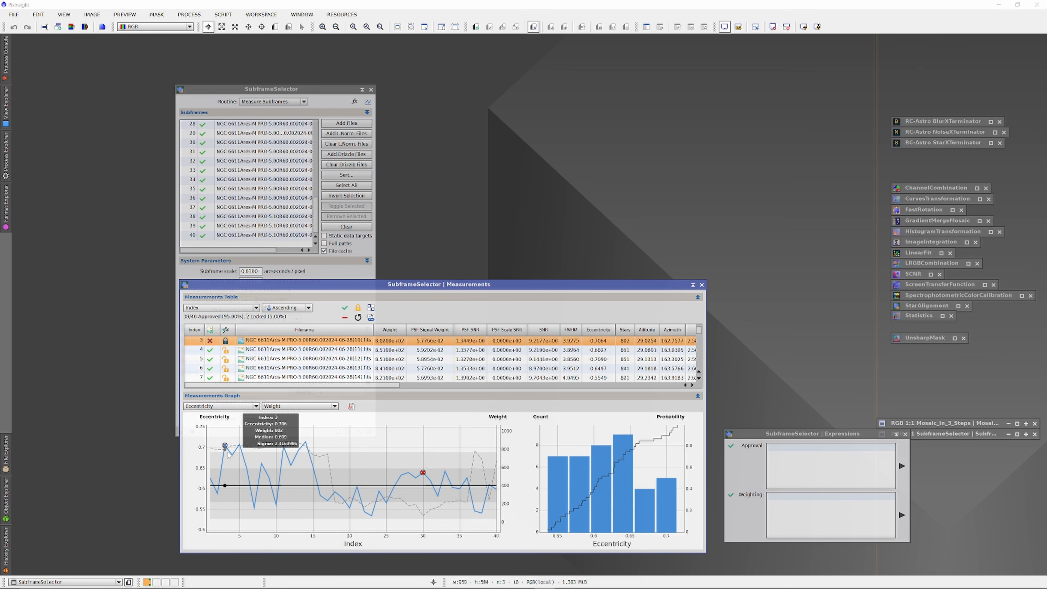
Reject the high-eccentricity frames at indices 5, 11, 13 and 14 in the measurements graph
left_click(239, 445)
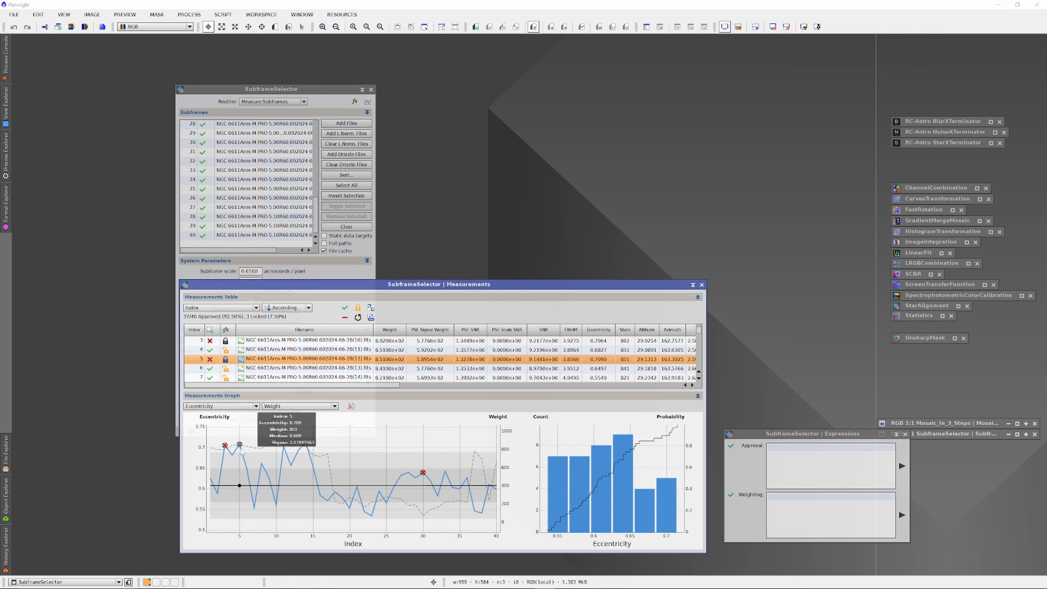
left_click(284, 447)
left_click(301, 450)
left_click(305, 442)
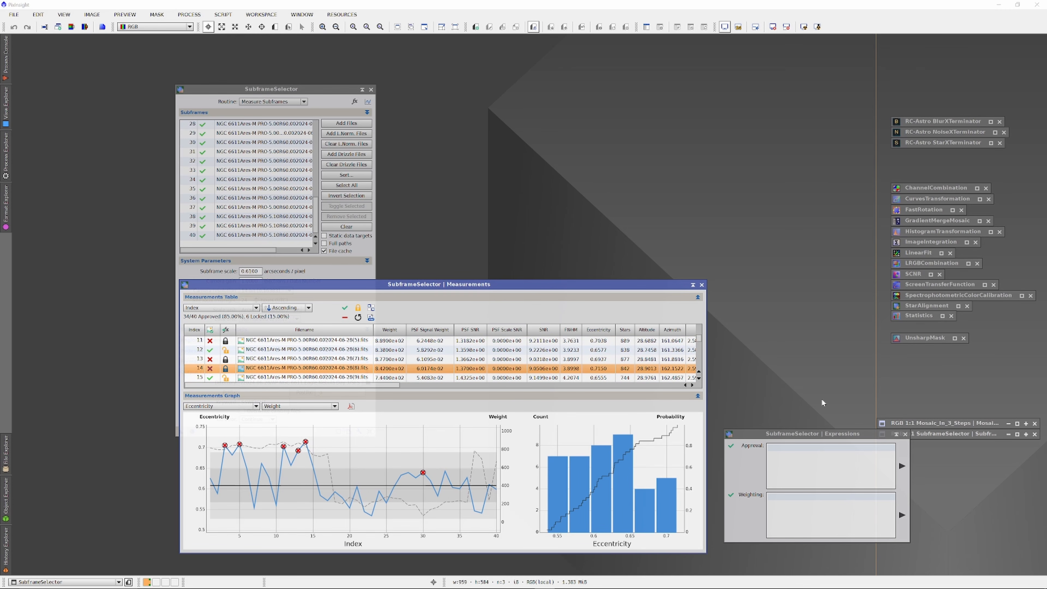
Plot Median against Weight and inspect the red subframes' values in the graph
left_click(247, 406)
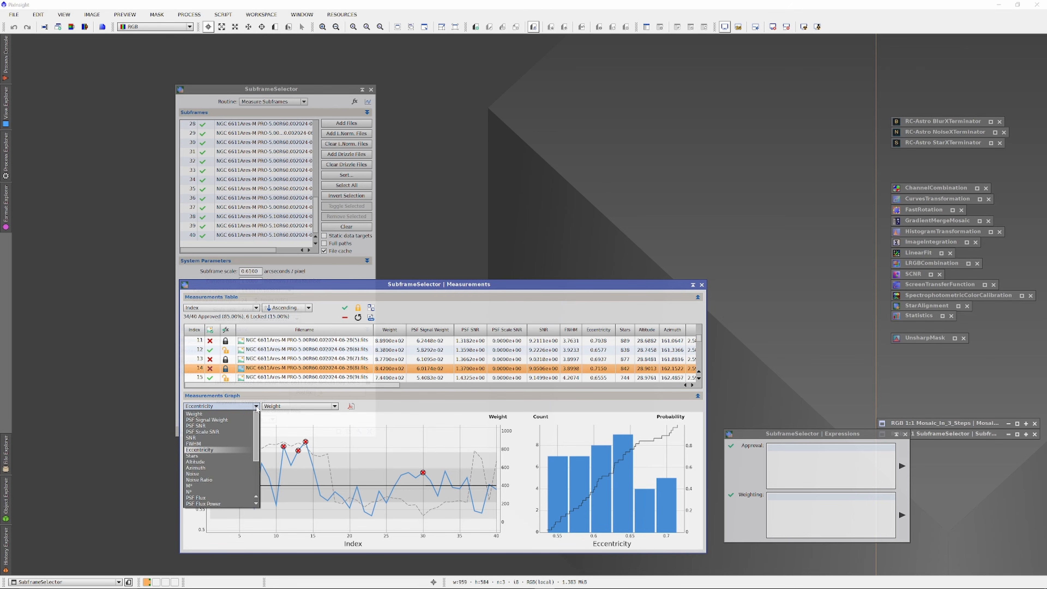
scroll(224, 446, "down", 3)
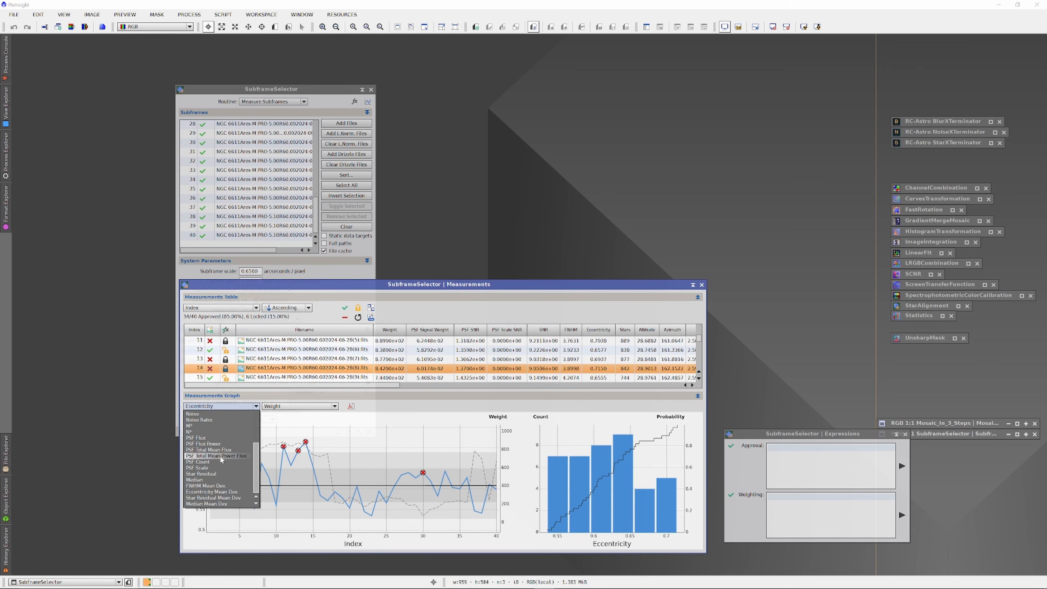
left_click(211, 480)
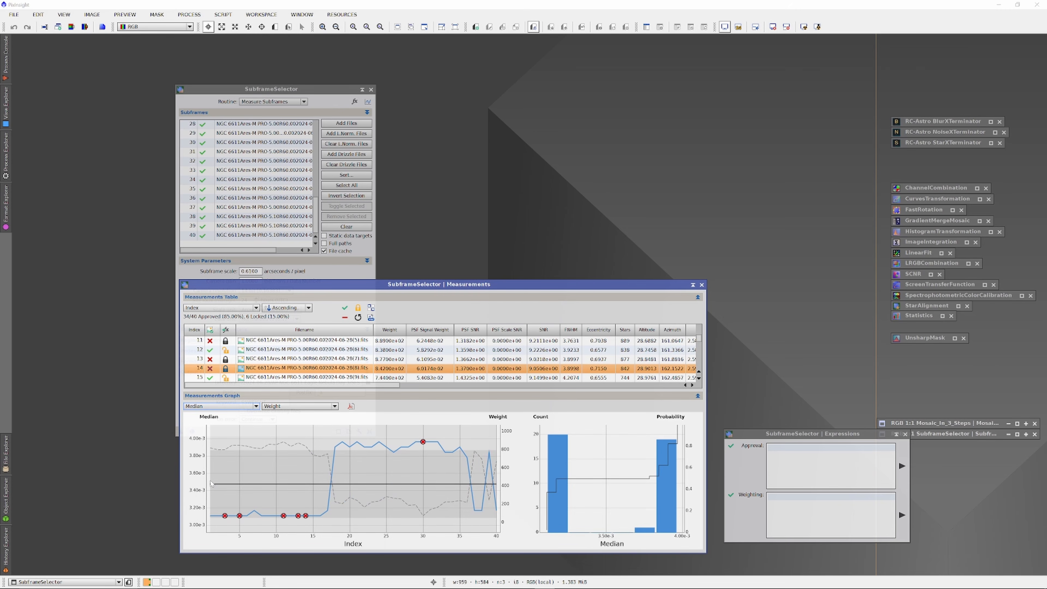
mouse_move(269, 519)
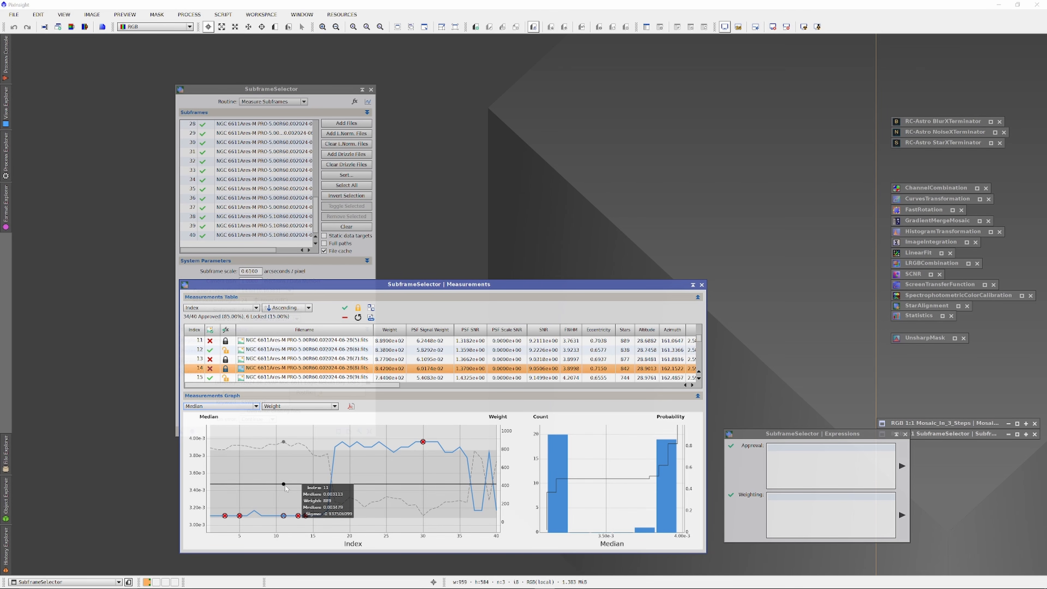
Plot Stars against Weight and reject the low-star frames at indices 32, 31 and 22 in the graph
left_click(223, 406)
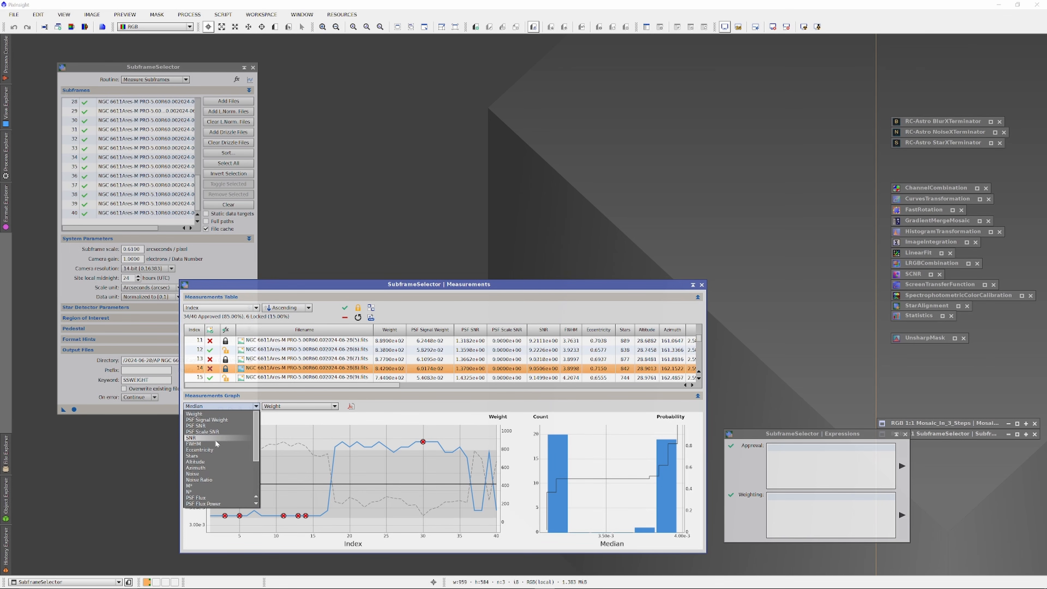
left_click(208, 456)
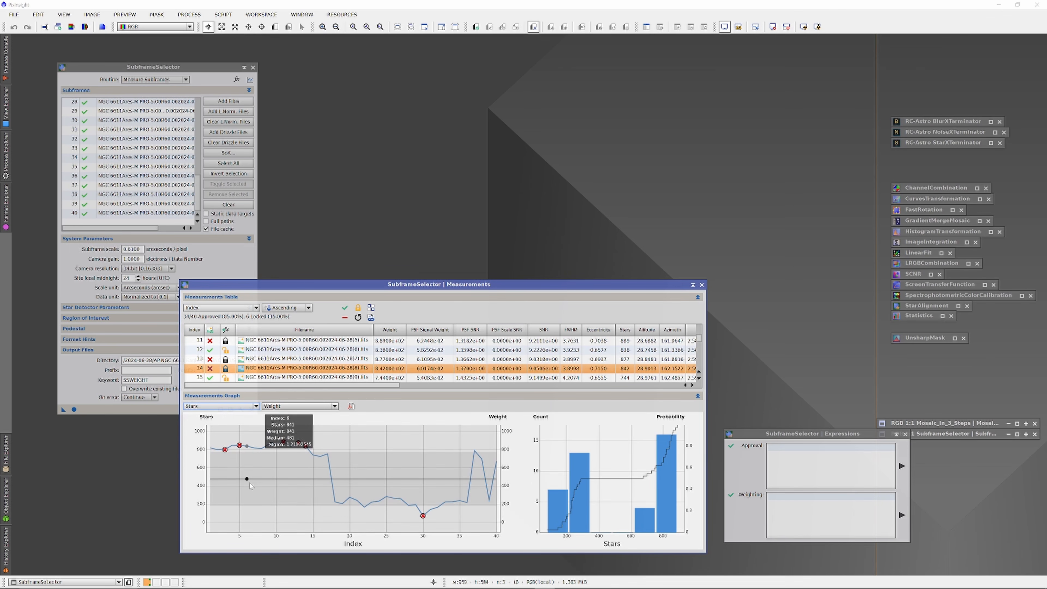
mouse_move(337, 504)
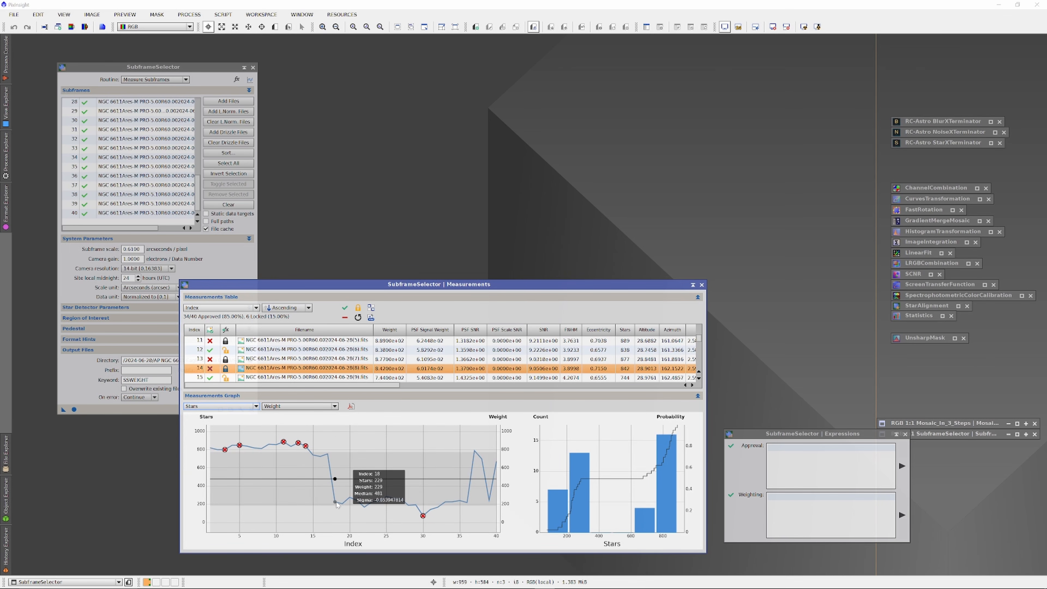
mouse_move(424, 517)
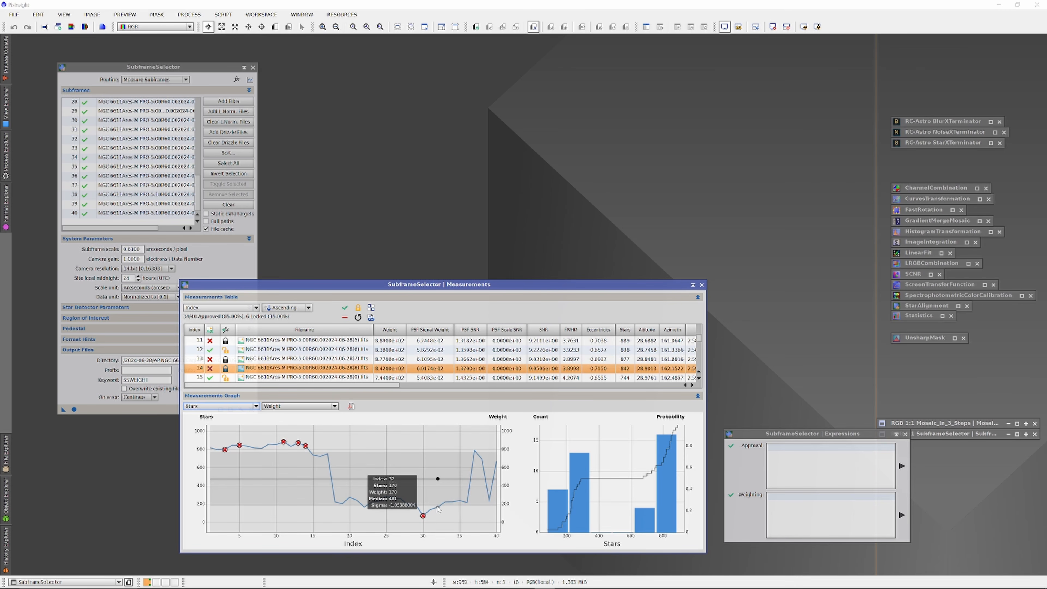
left_click(438, 507)
left_click(430, 509)
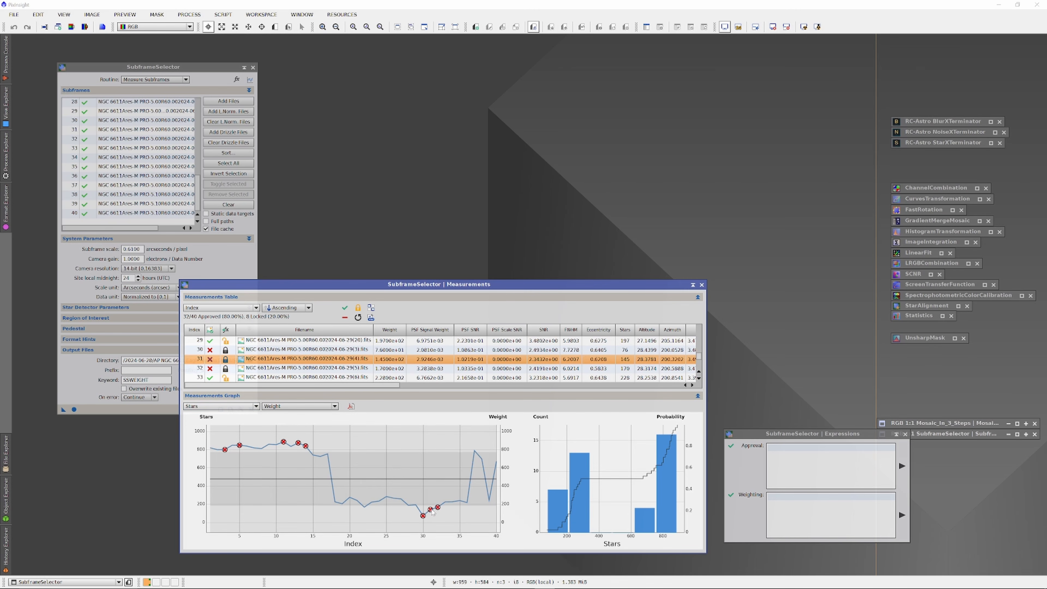
mouse_move(422, 514)
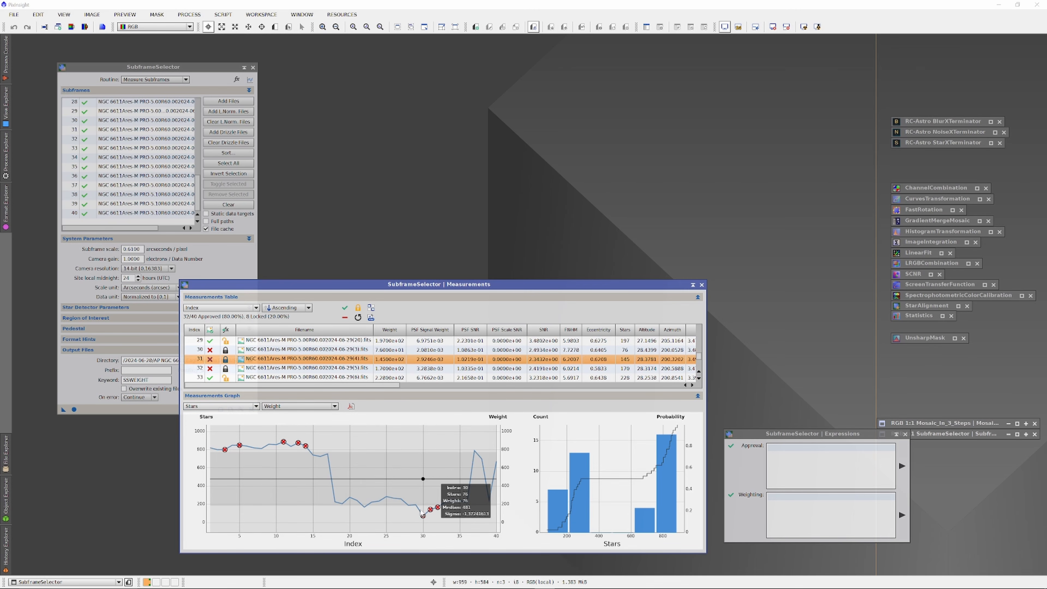
left_click(365, 510)
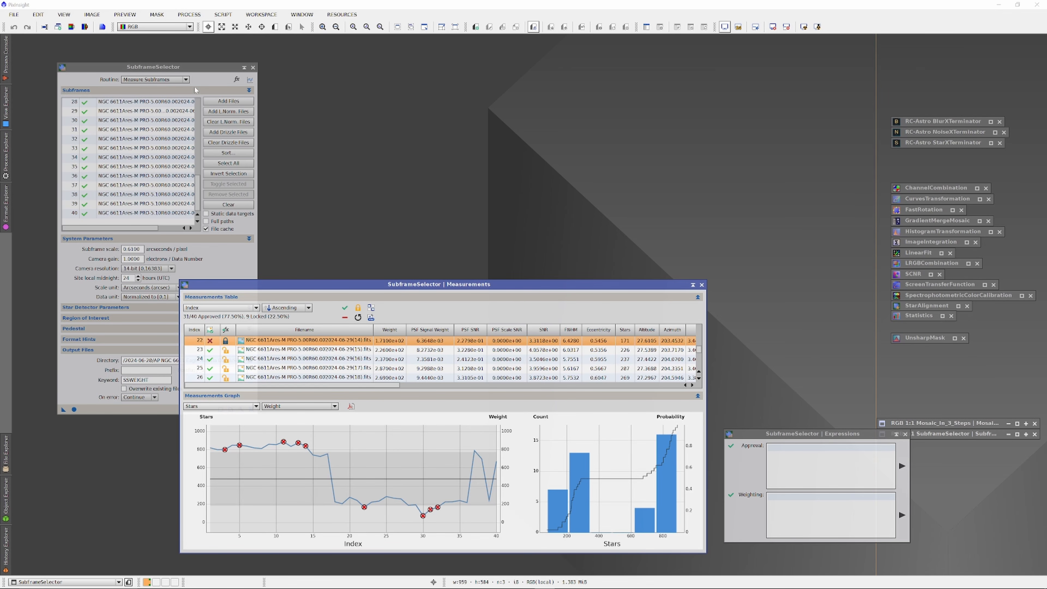
Switch the routine to Output Subframes and run it to write out the approved red subframes
left_click(186, 79)
left_click(169, 93)
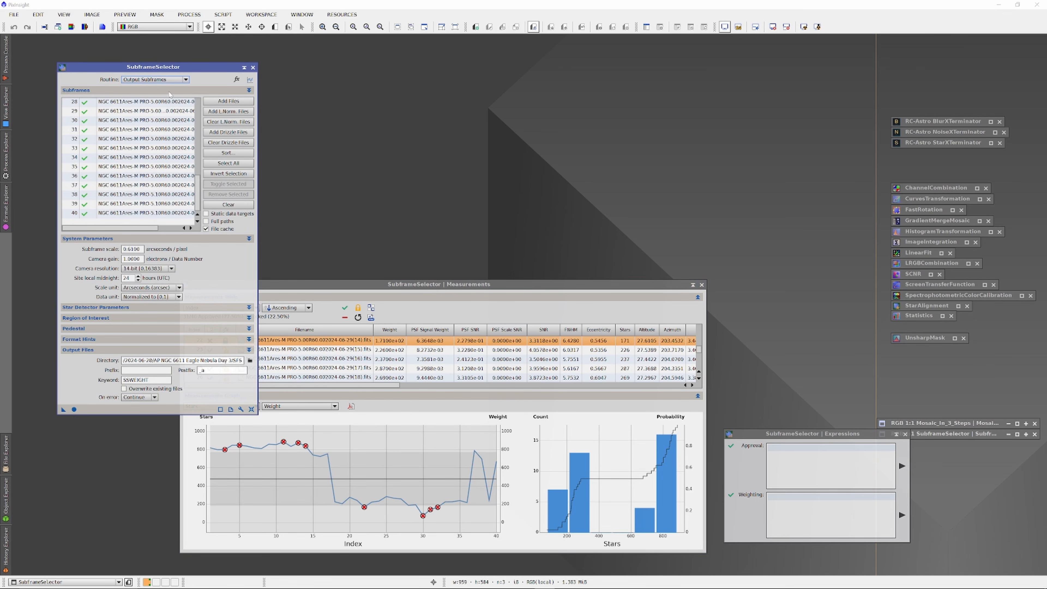
left_click(74, 409)
Set the routine back to Measure Subframes and clear the list of red subframes
left_click(185, 79)
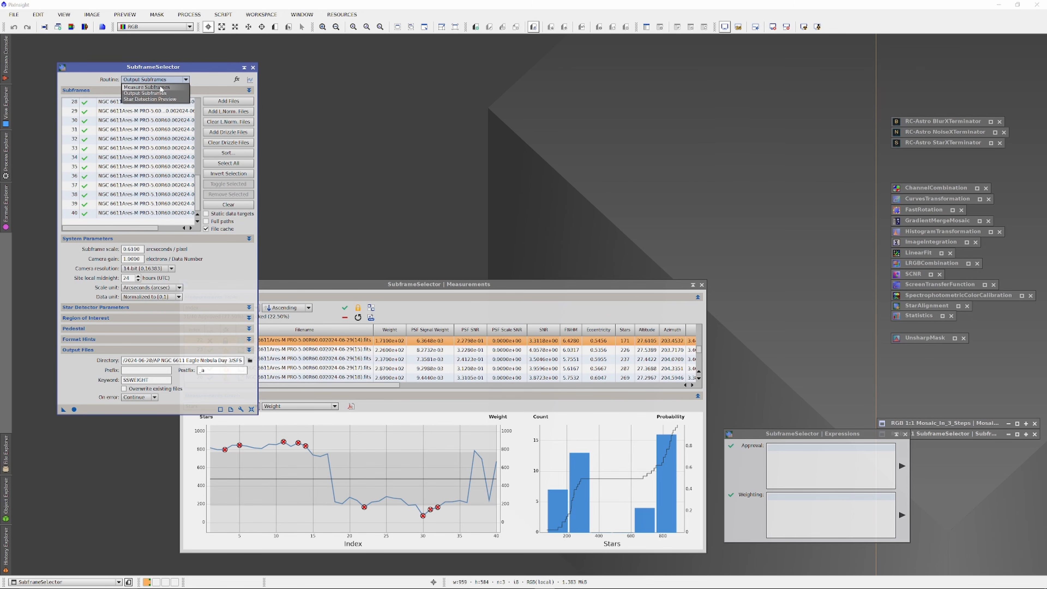
left_click(148, 89)
left_click(227, 204)
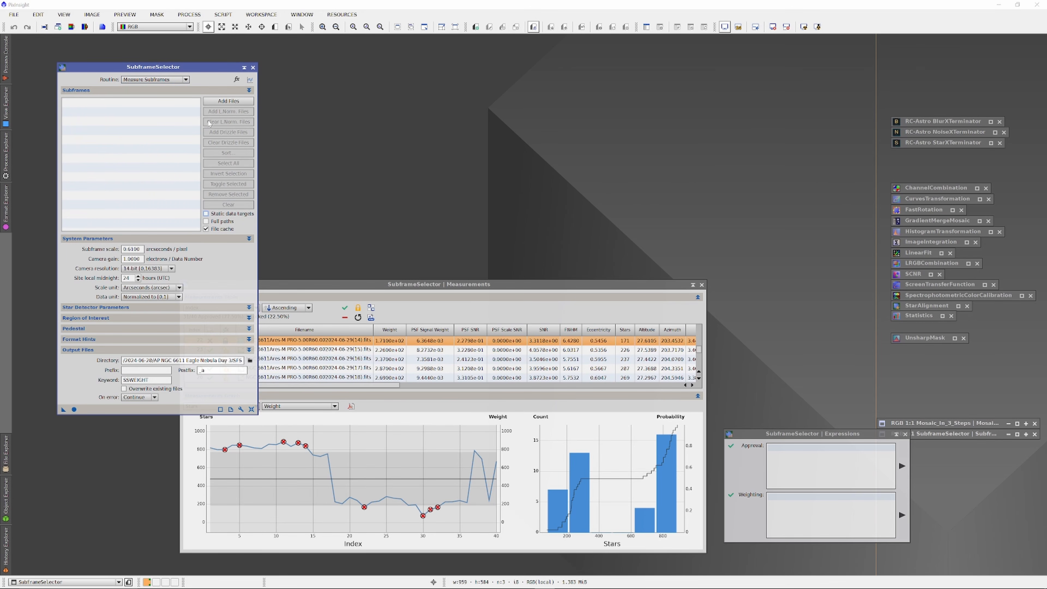
Start adding new subframes and enter a search beginning with *0 in the Lights folder
left_click(228, 100)
left_click(526, 80)
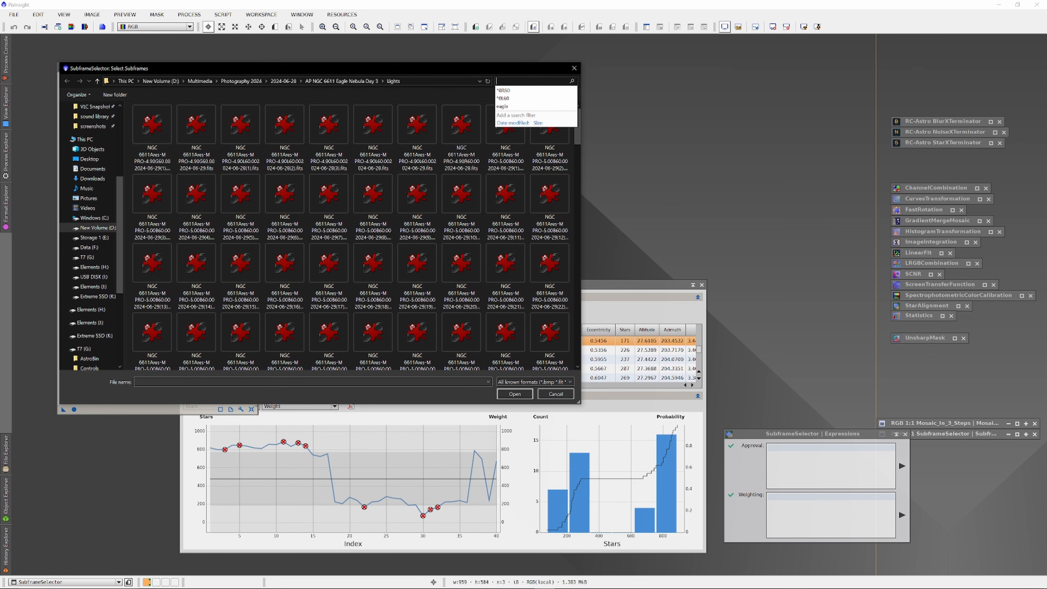
type("*0")
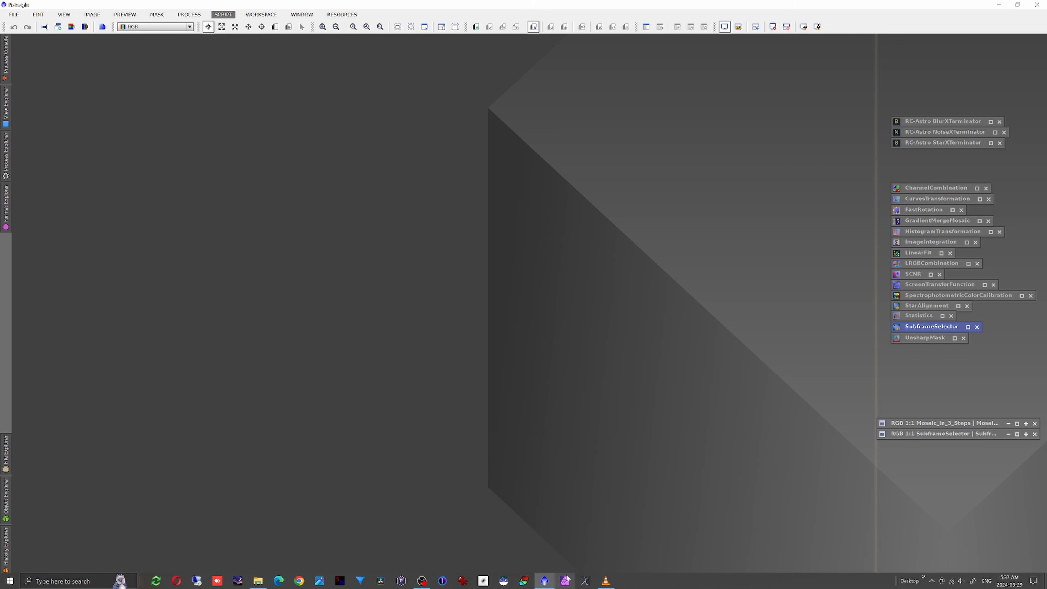
Open a new File Explorer window and create a folder named Night_3 inside EagletoStack in Photography 2024
right_click(264, 583)
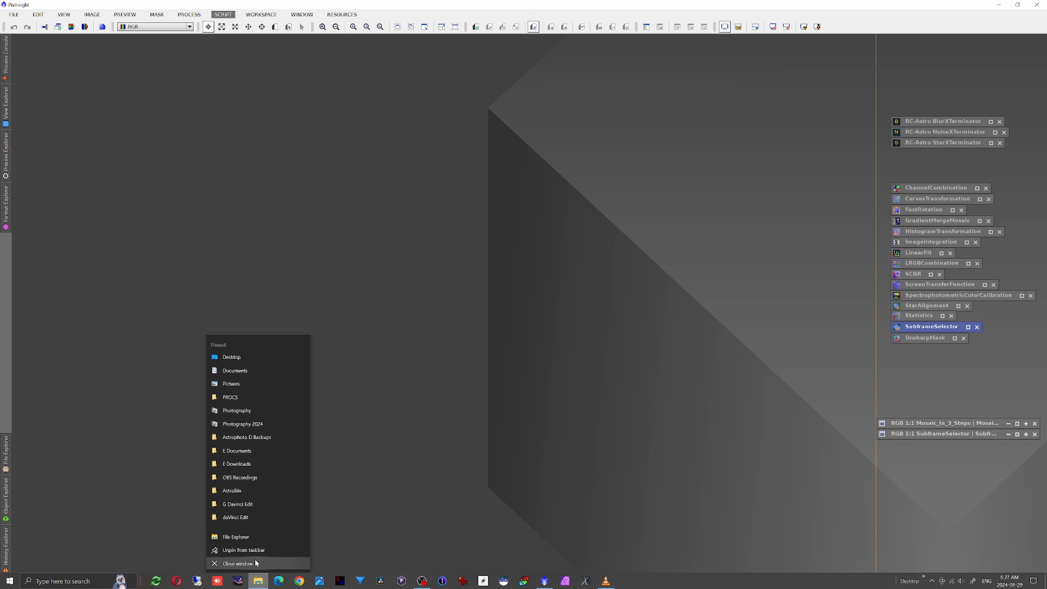
left_click(254, 535)
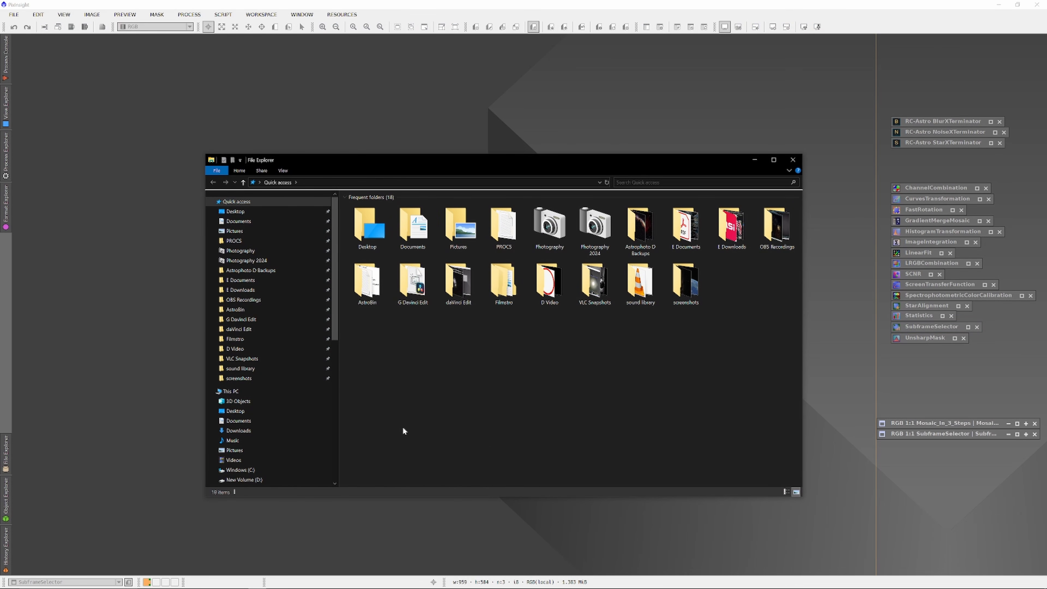
left_click(247, 260)
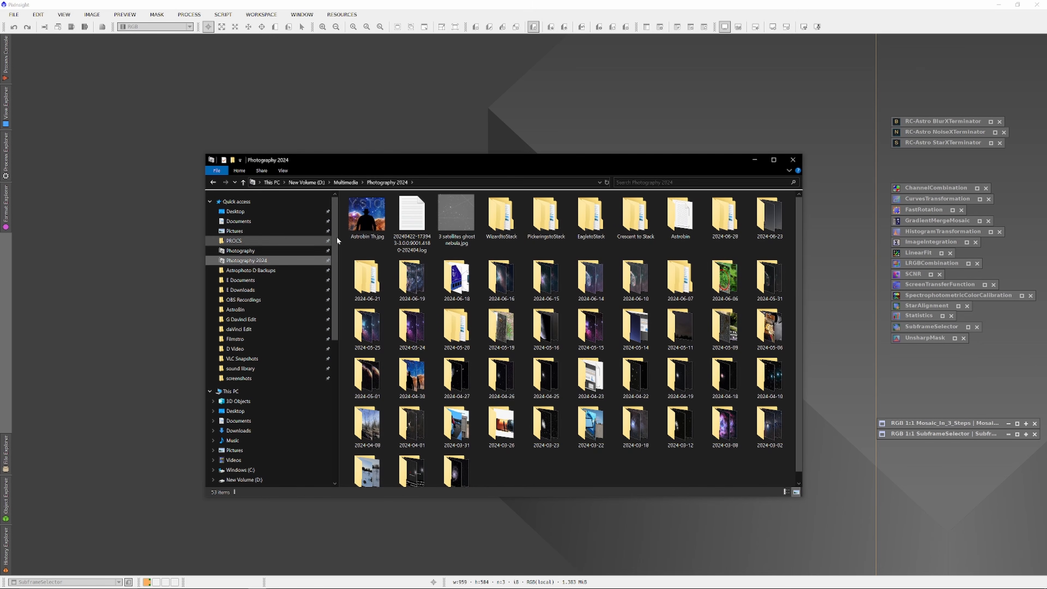
double_click(599, 220)
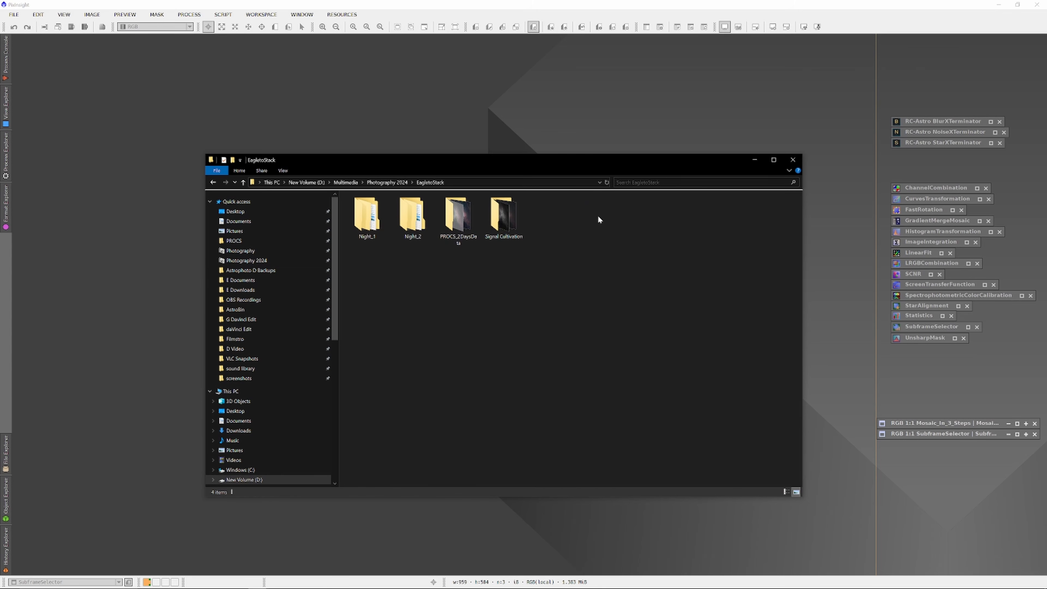
right_click(422, 311)
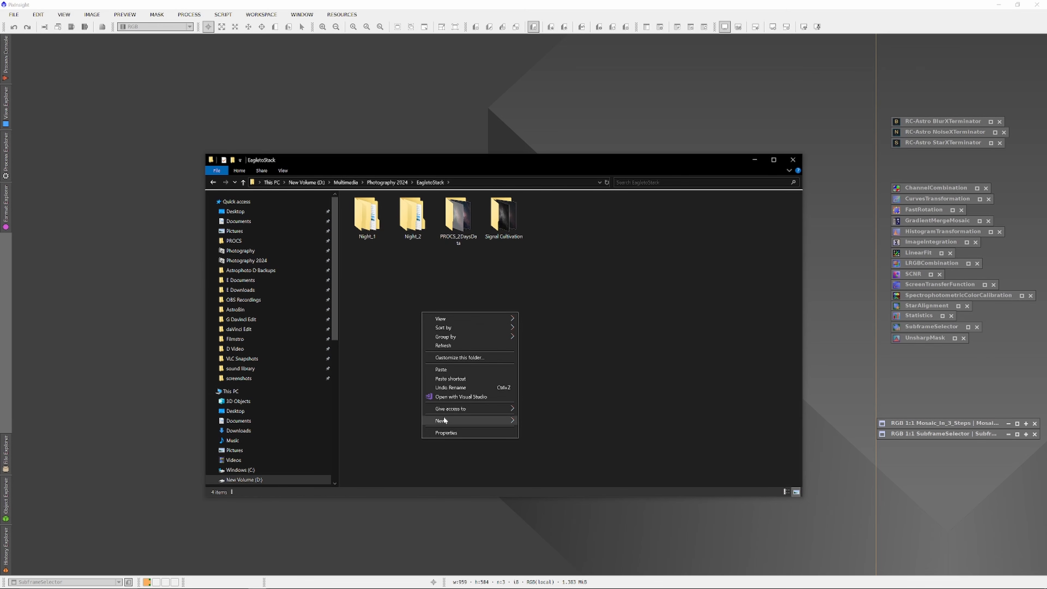
mouse_move(456, 421)
left_click(533, 420)
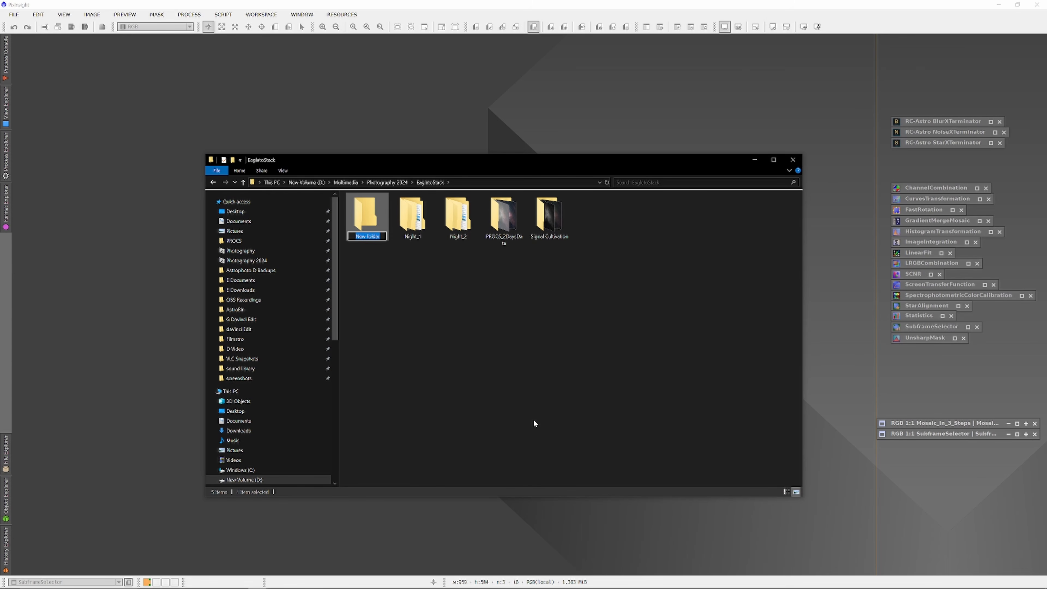
type("Night_3")
key("Return")
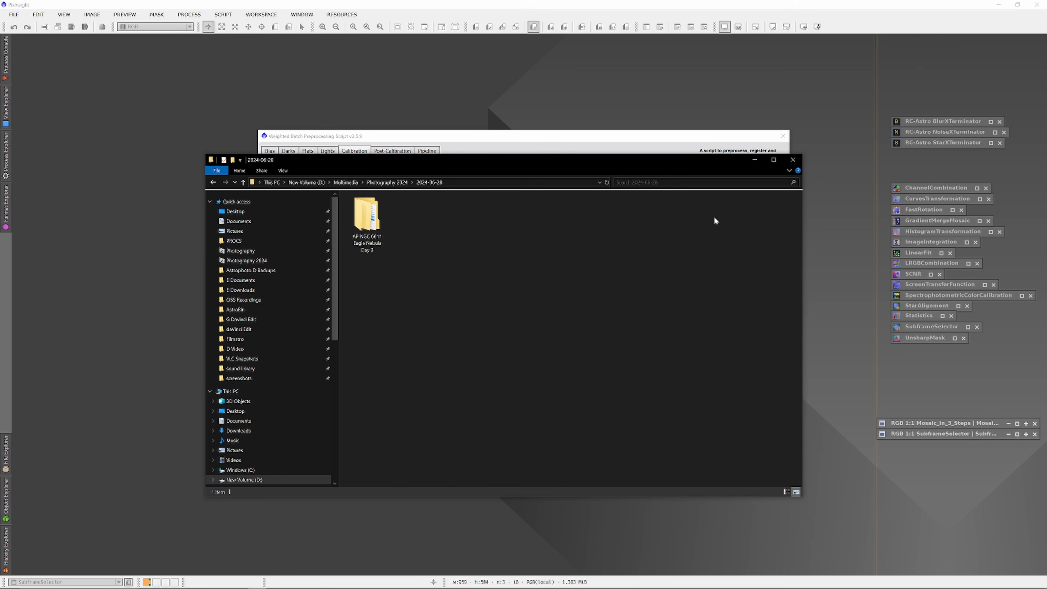
Move the bias, Flats and SFS folders from AP NGC 6611 Eagle Nebula Day 3 into EagletoStack's Night_3 folder
left_click(368, 229)
double_click(368, 229)
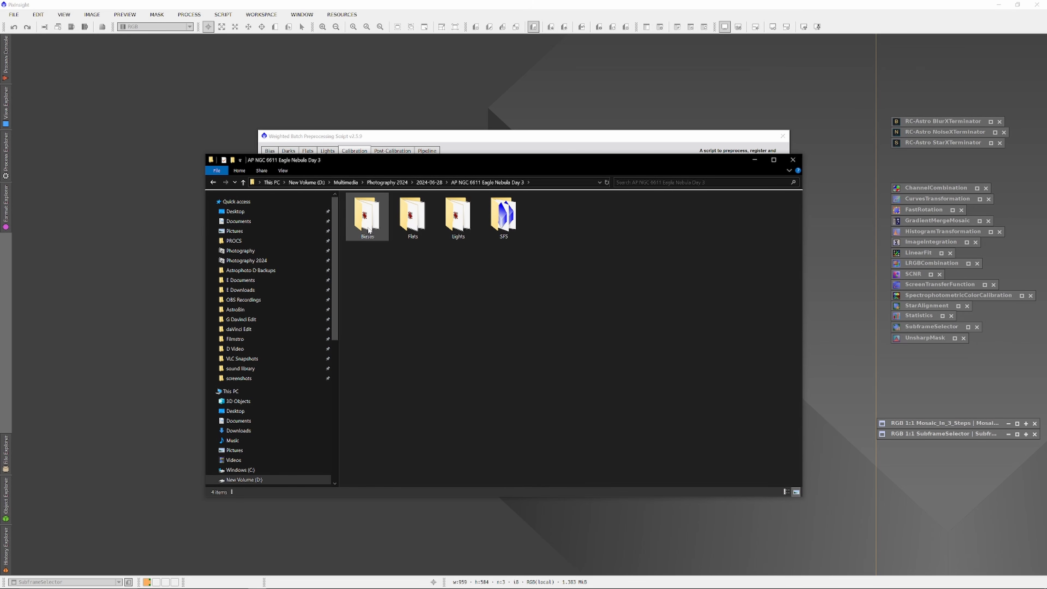
left_click(368, 229)
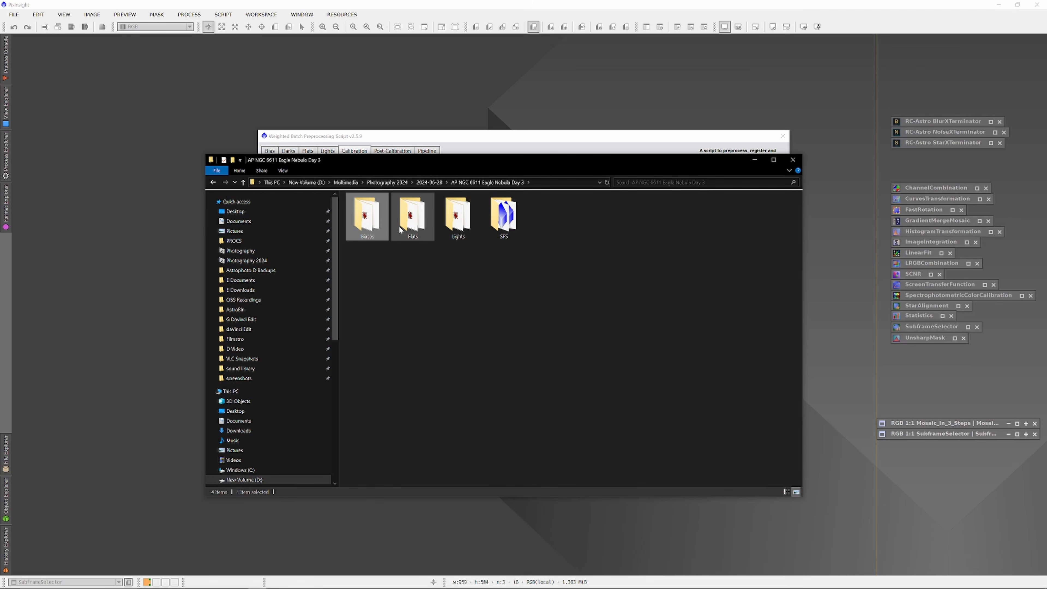
left_click(412, 221, "ctrl")
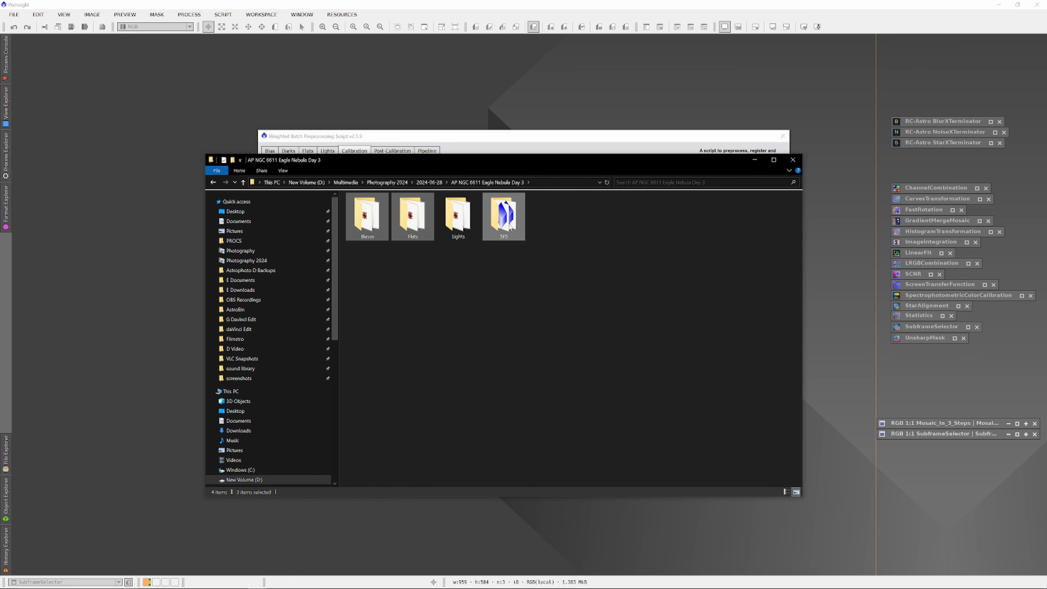
right_click(509, 227)
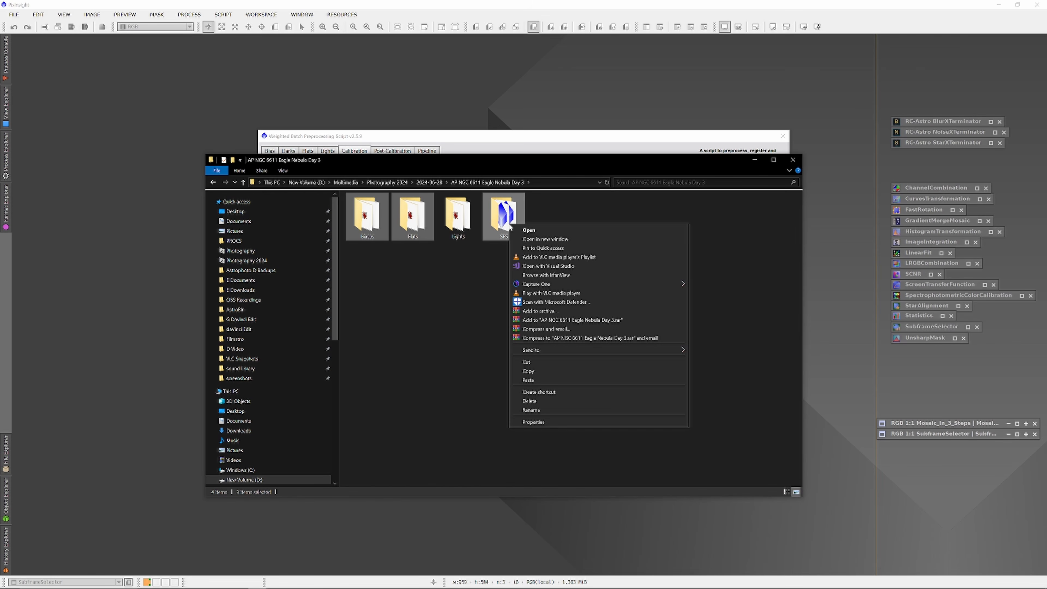
left_click(527, 362)
left_click(213, 182)
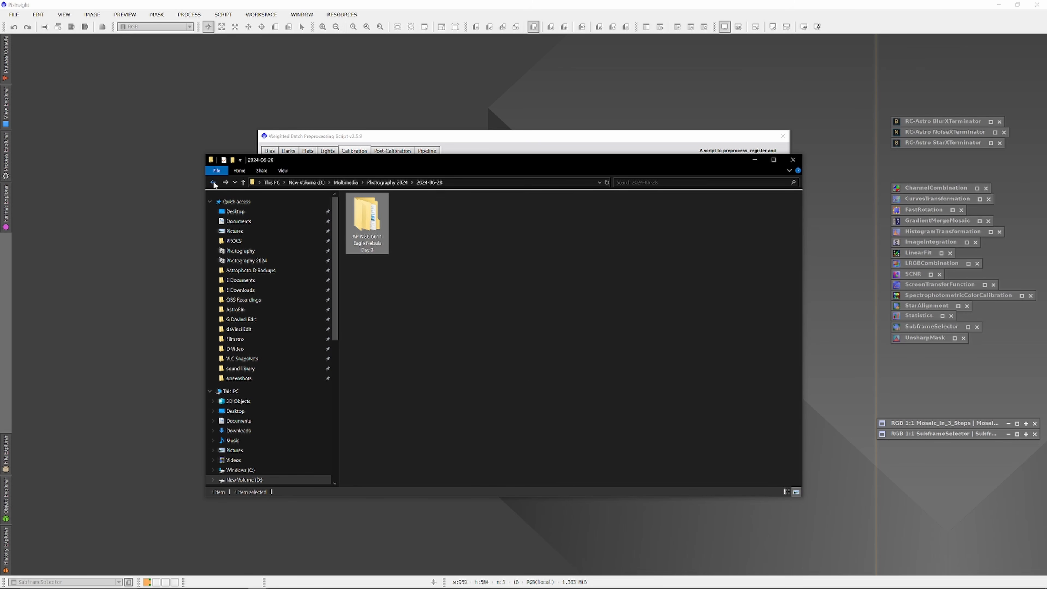
left_click(213, 183)
left_click(213, 183)
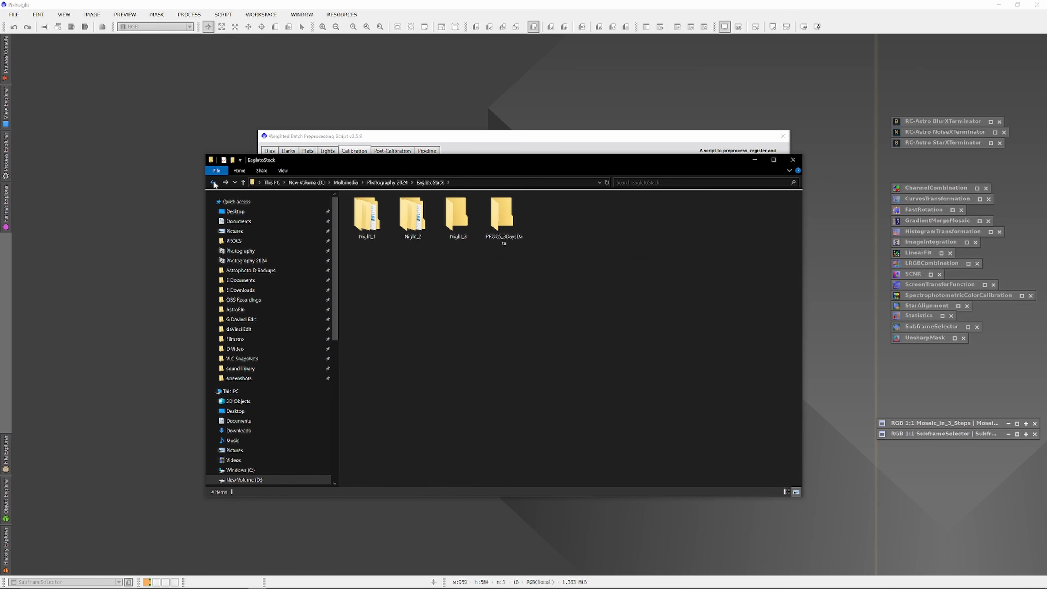
double_click(462, 221)
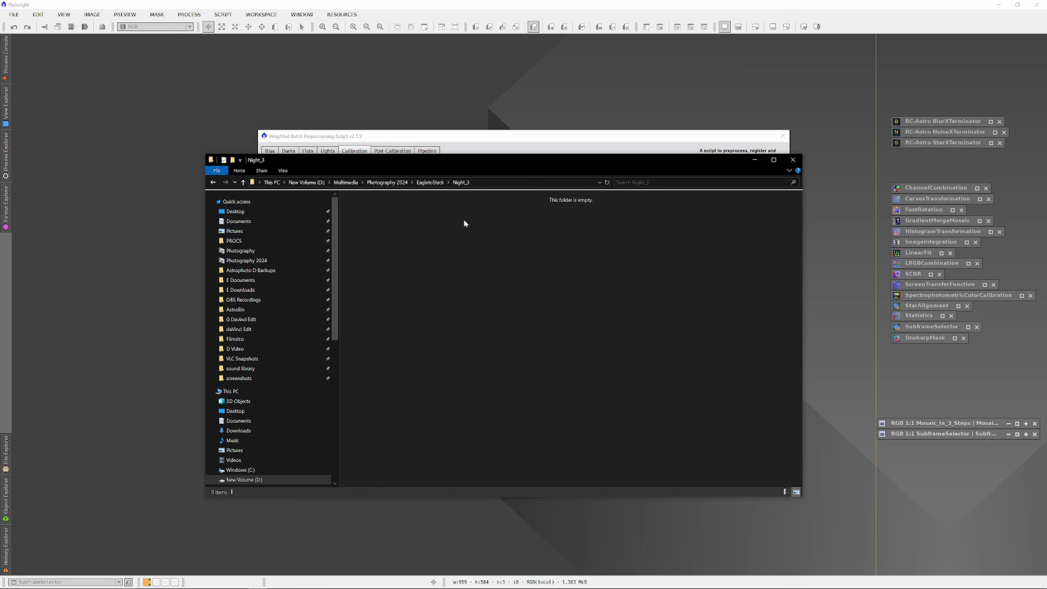
key("ctrl+v")
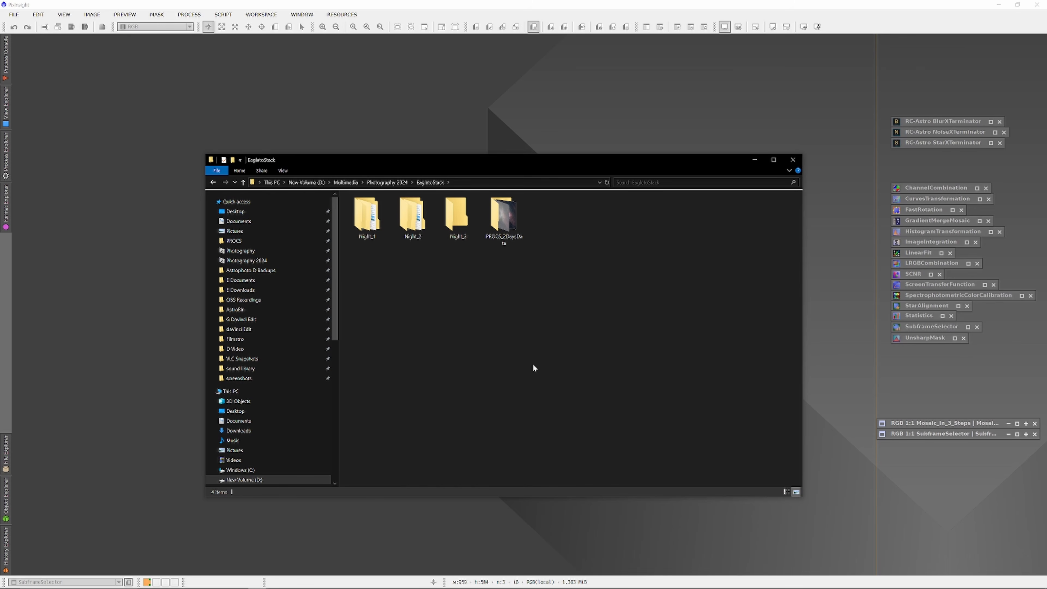
Create a folder named PROCS_3DaysData inside the EagletoStack folder
right_click(540, 341)
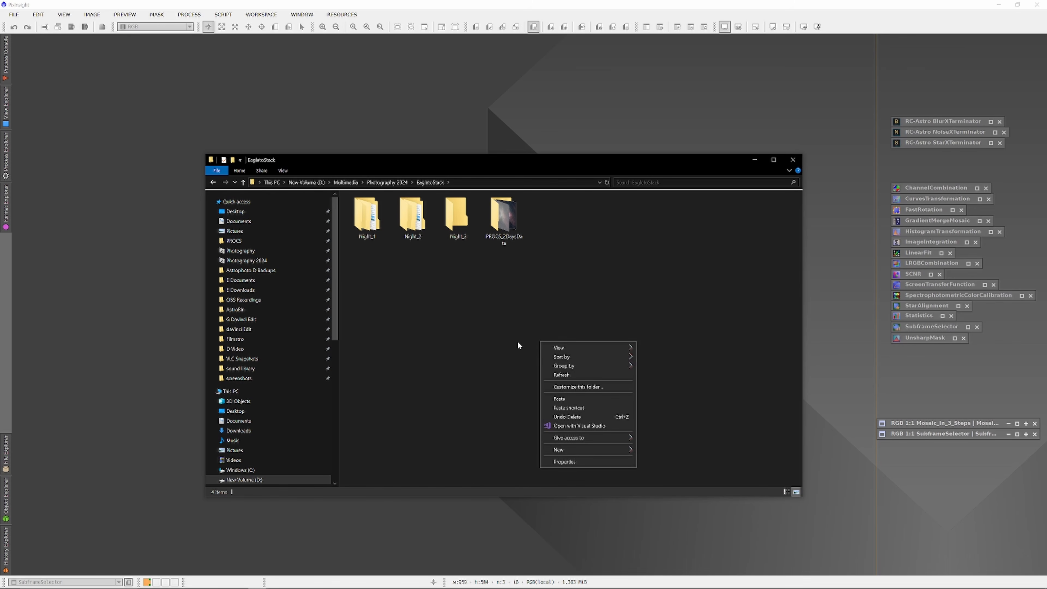
mouse_move(572, 449)
left_click(656, 450)
type("PROCS_3DaysData")
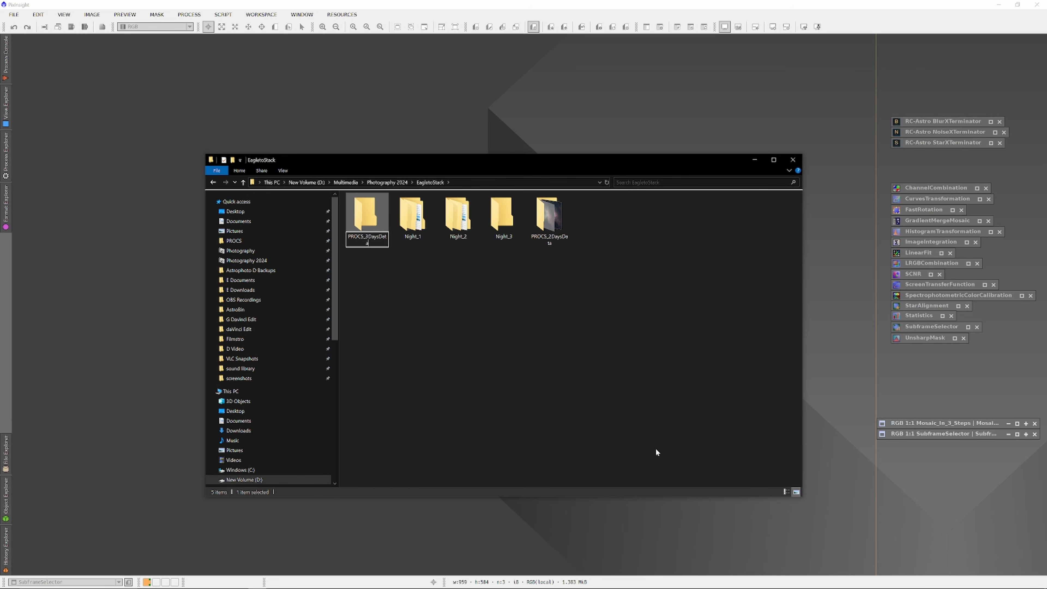
Confirm the folder name PROCS_3DaysData and open the Weighted Batch Preprocessing script in PixInsight
key("Return")
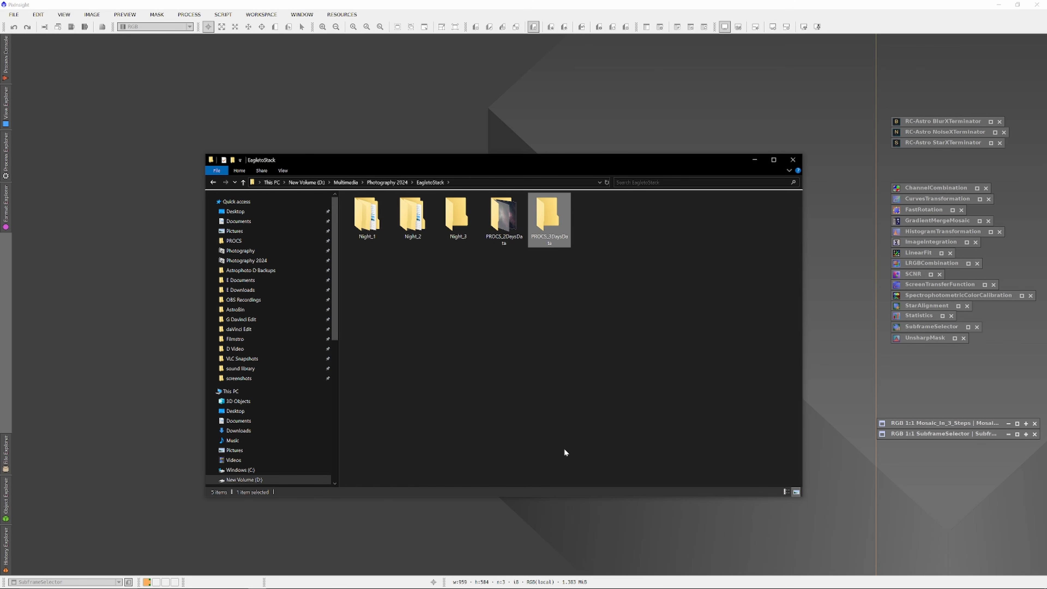
left_click(158, 320)
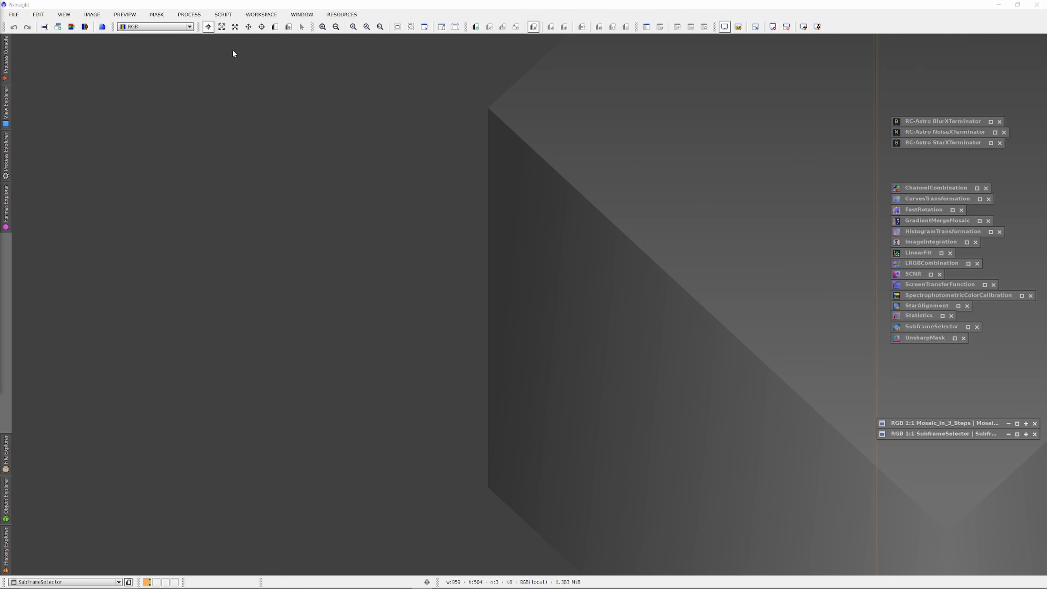
left_click(223, 14)
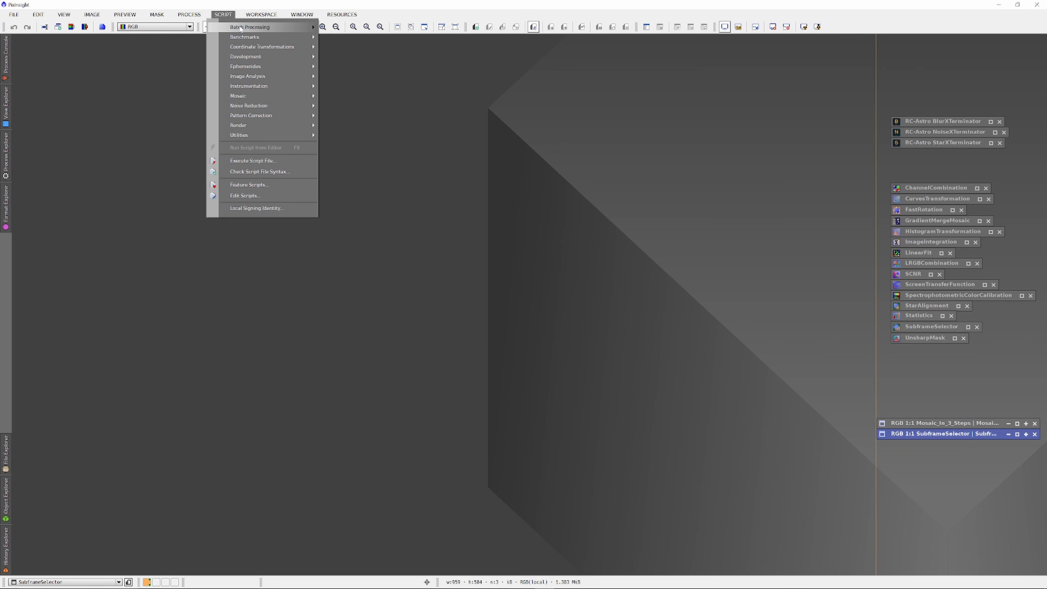
mouse_move(288, 27)
left_click(372, 92)
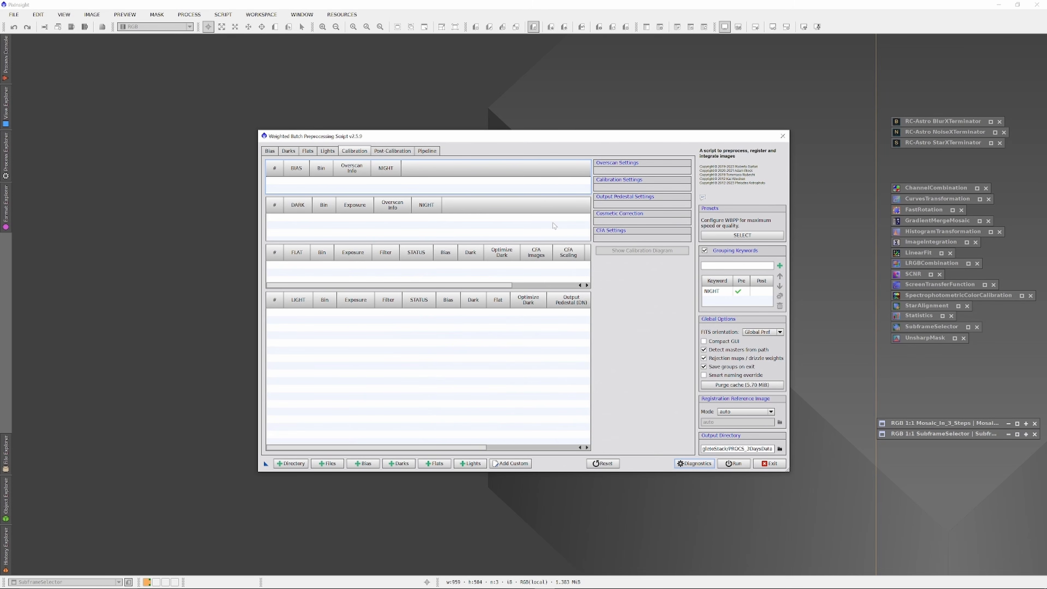
Purge the preprocessing cache and set the output directory to PROCS_3DaysData inside EagletoStack in Photography 2024
left_click(741, 384)
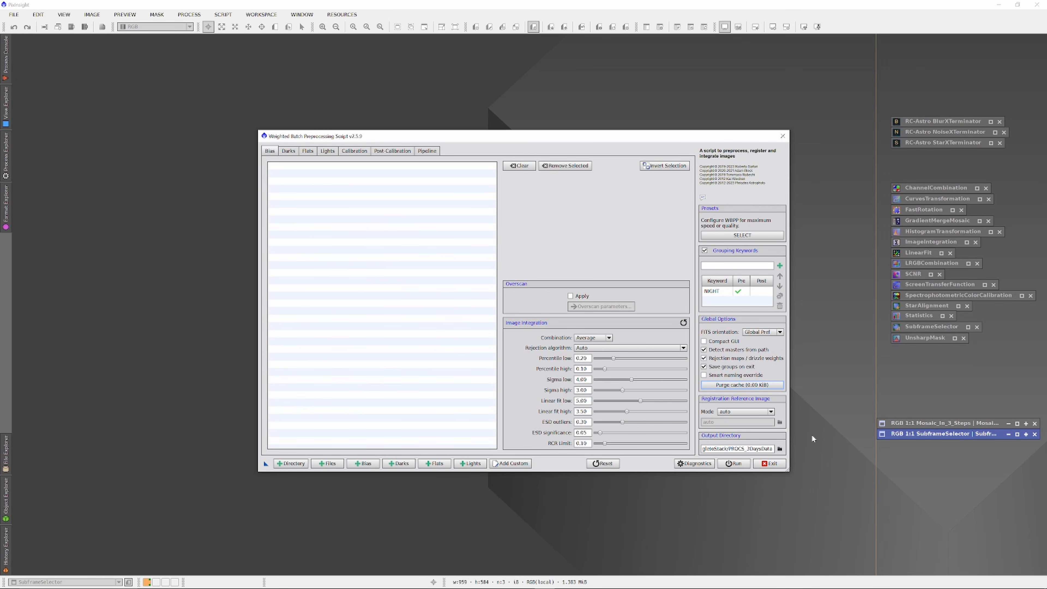
left_click(779, 448)
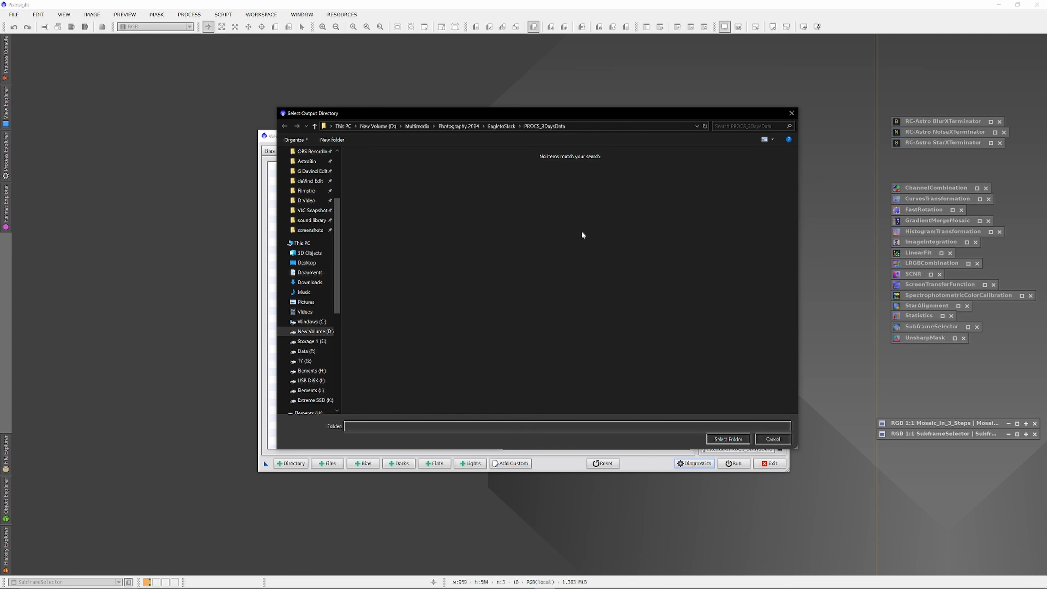
left_click(494, 125)
left_click(454, 127)
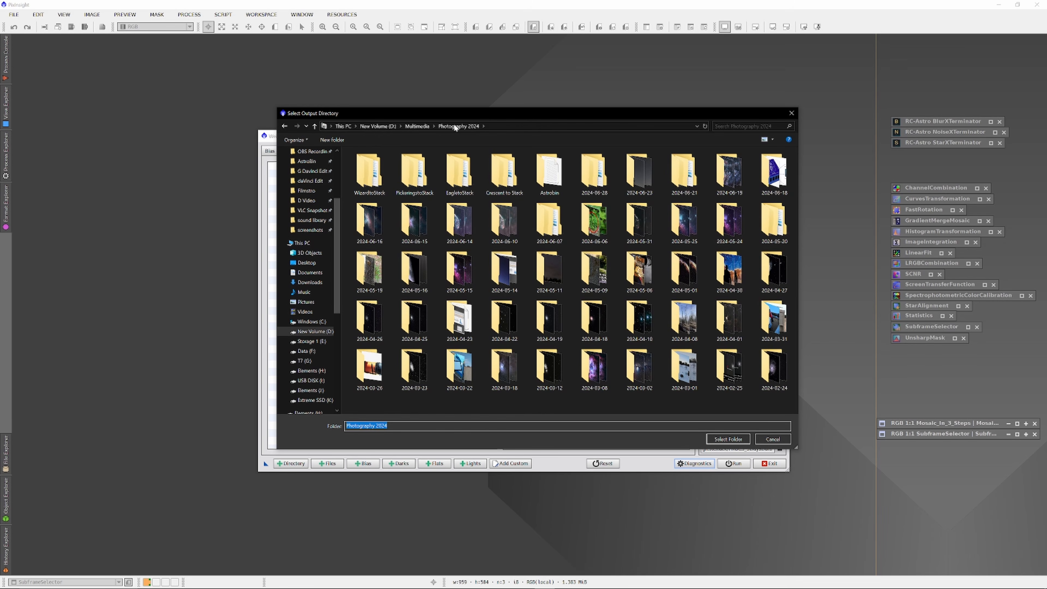
double_click(459, 173)
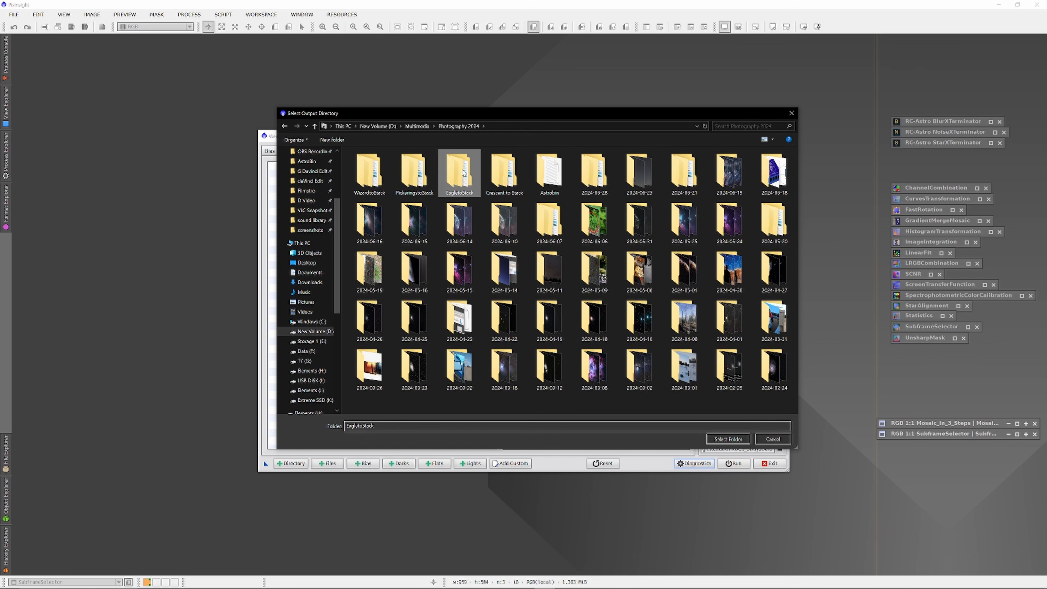
left_click(494, 183)
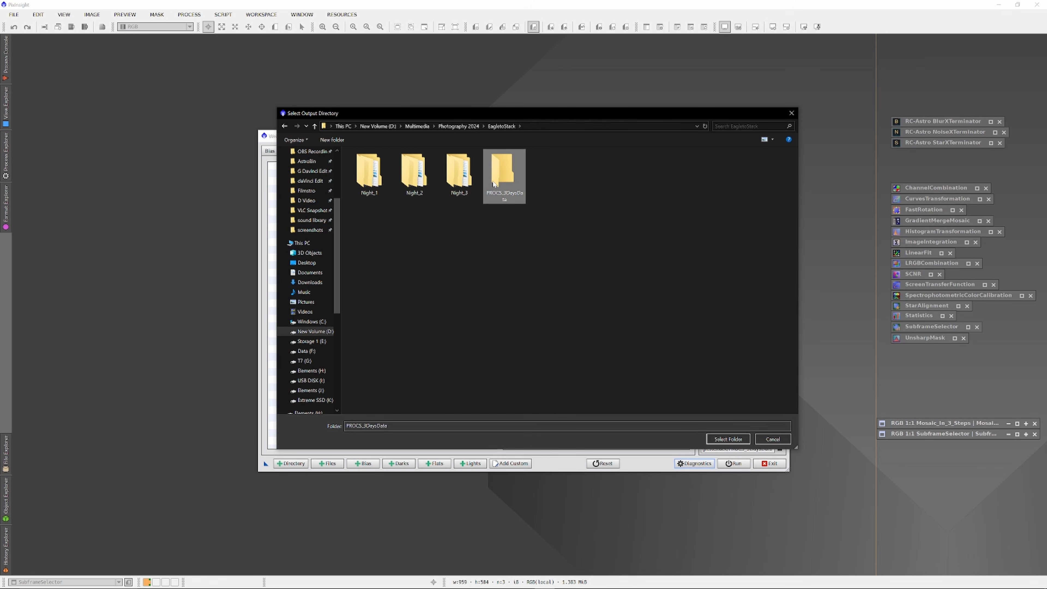
left_click(724, 439)
Load all frames from the EagletoStack directory in Photography 2024, checking the diagnostic list through to its end before dismissing it
left_click(296, 461)
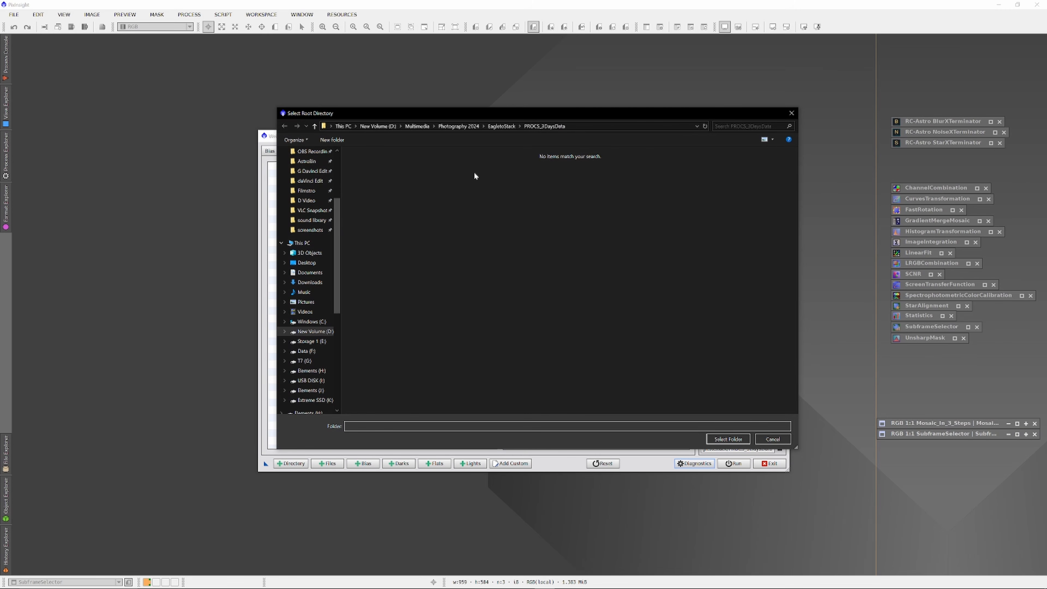
left_click(468, 127)
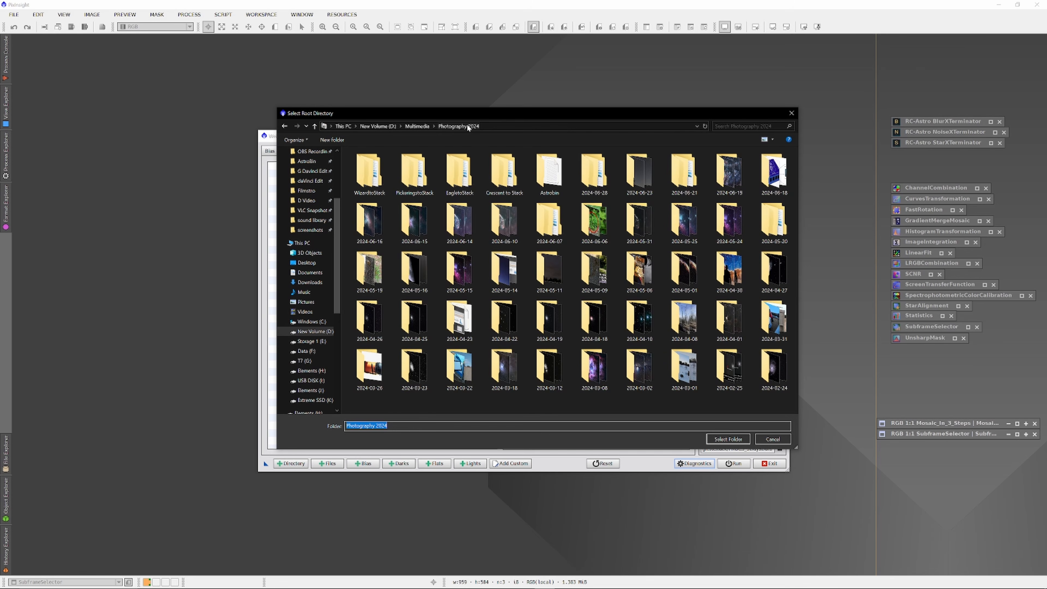
left_click(467, 174)
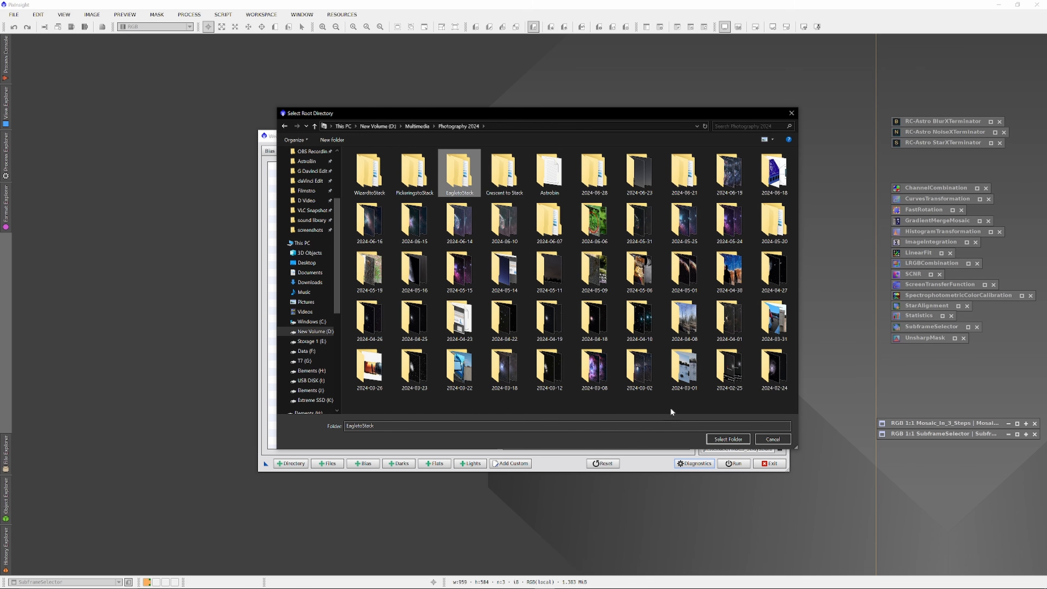
left_click(727, 439)
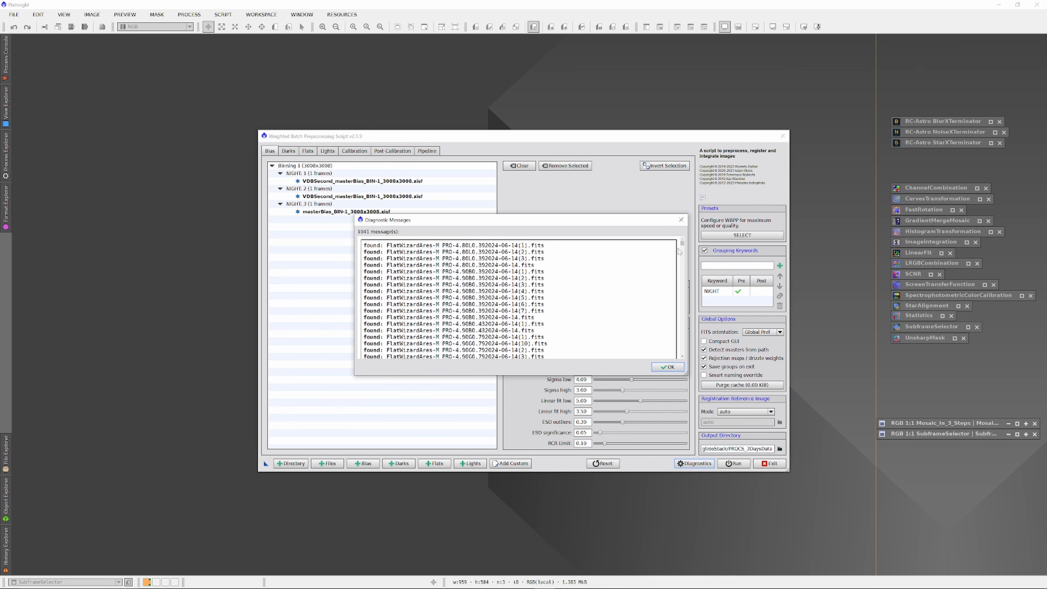
left_click_drag(683, 246, 682, 355)
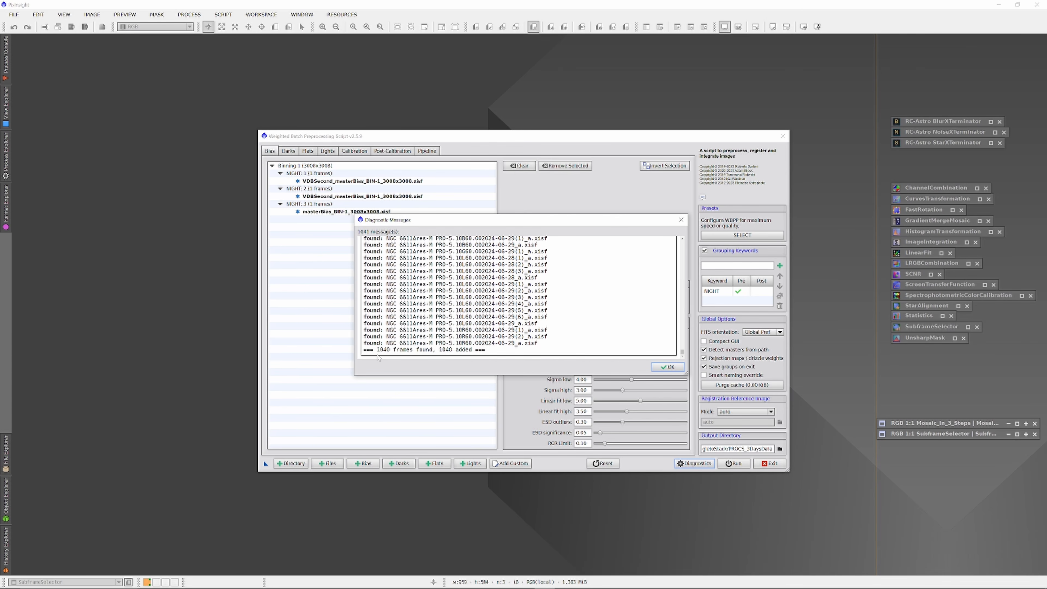
left_click(666, 367)
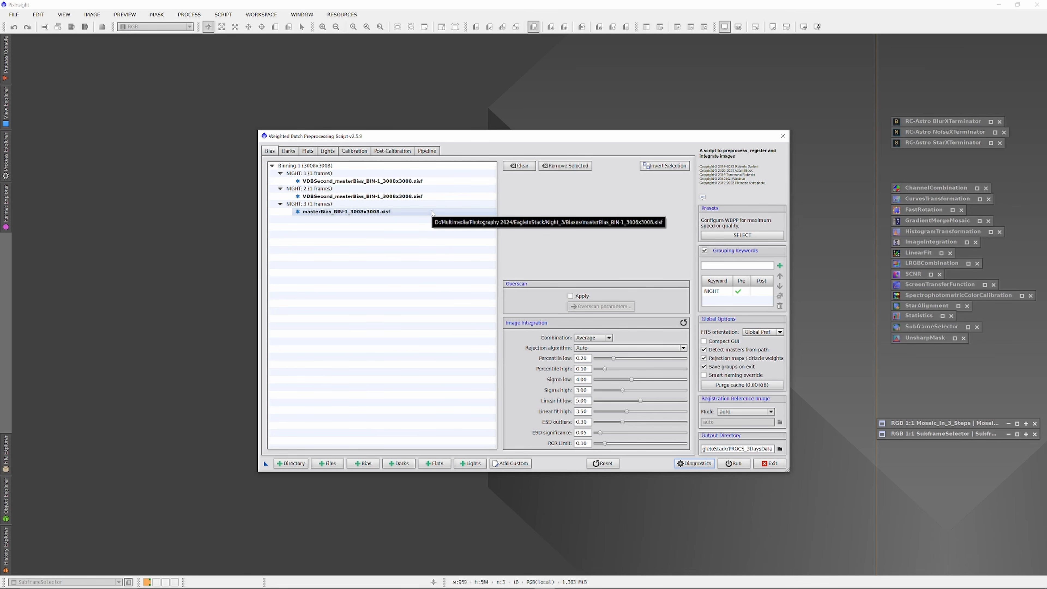
Review the flat frames by collapsing the three night groups under each of the B, G, L and R filters
left_click(307, 150)
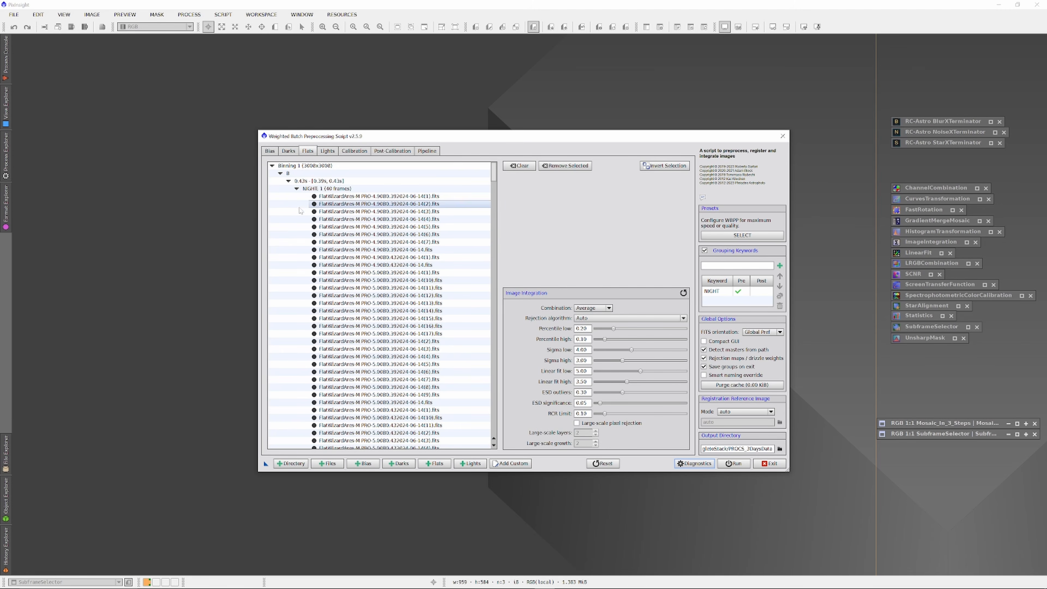
left_click(297, 204)
left_click(297, 219)
left_click(296, 242)
left_click(295, 258)
left_click(295, 273)
left_click(297, 295)
left_click(296, 310)
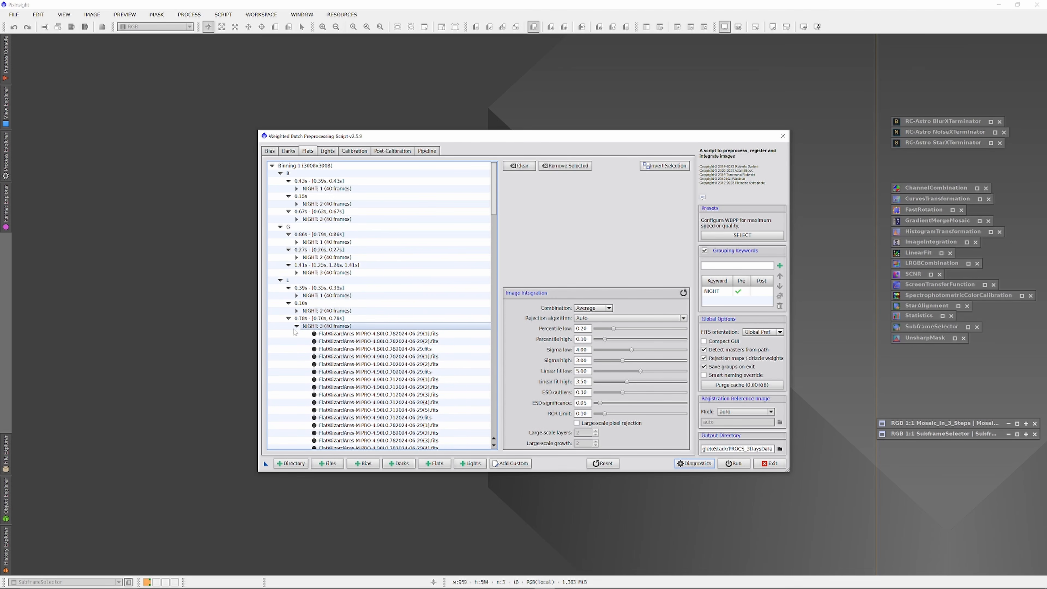
left_click(296, 326)
left_click(297, 348)
left_click(296, 365)
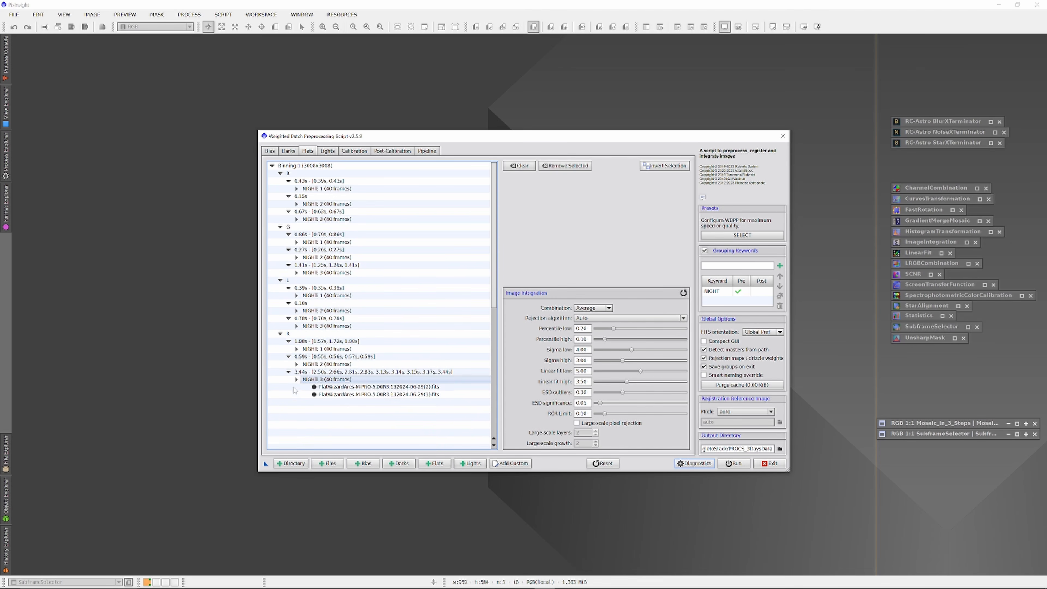
left_click(296, 379)
Review the light frames by collapsing the three night groups under each of the B, G, L and R filters
left_click(327, 150)
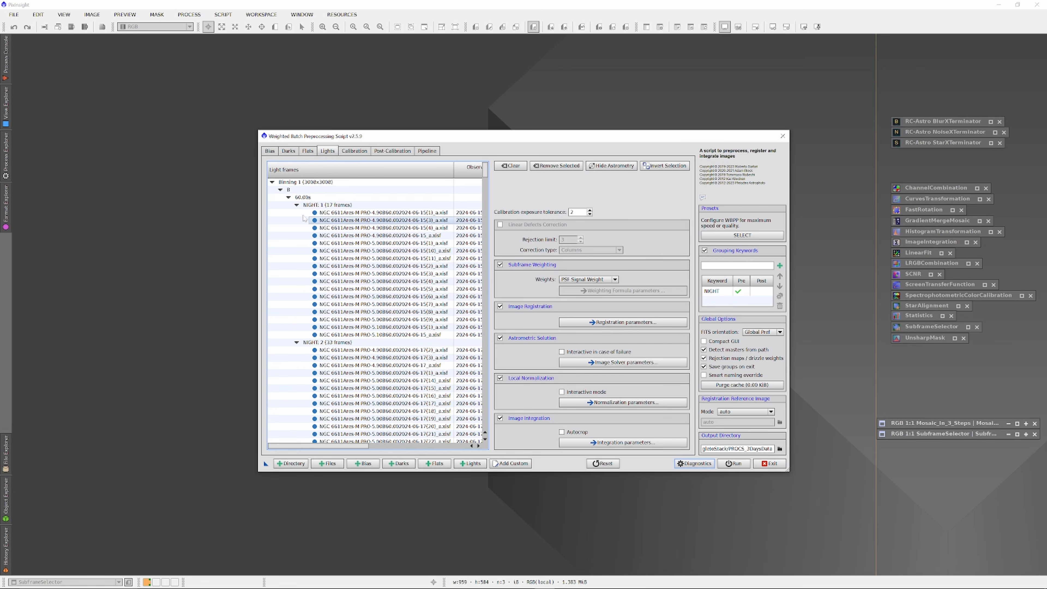
left_click(297, 205)
left_click(296, 212)
left_click(297, 220)
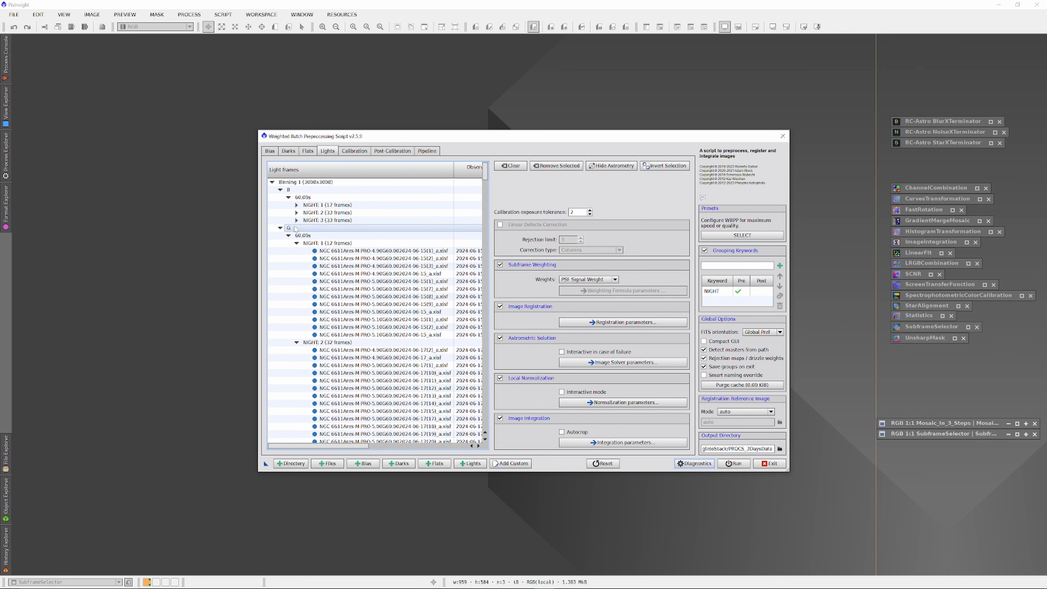
left_click(296, 242)
left_click(297, 250)
left_click(296, 258)
left_click(296, 280)
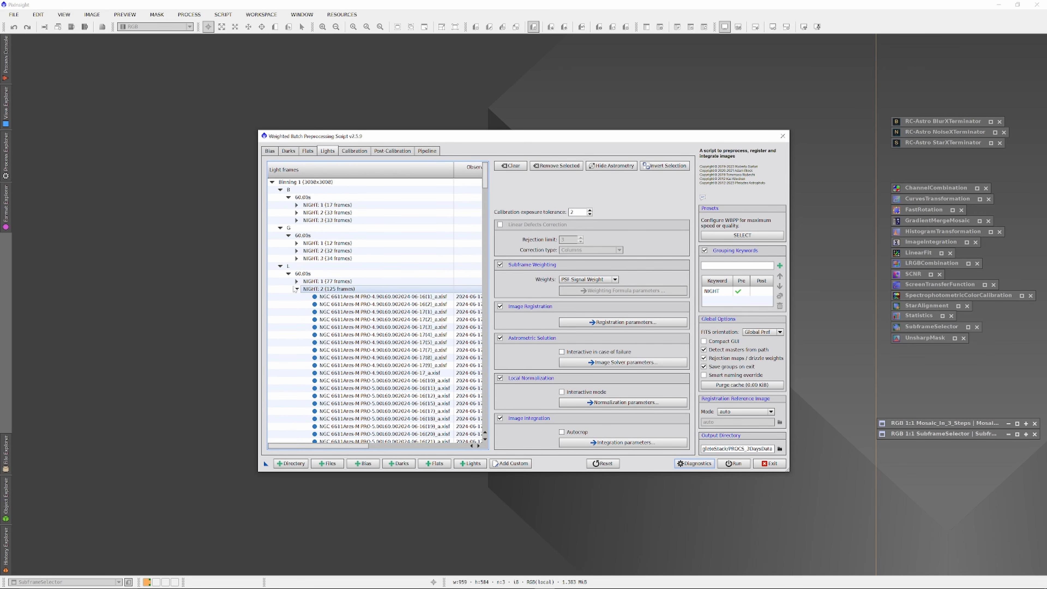
left_click(297, 289)
left_click(296, 296)
left_click(297, 319)
left_click(296, 326)
left_click(297, 334)
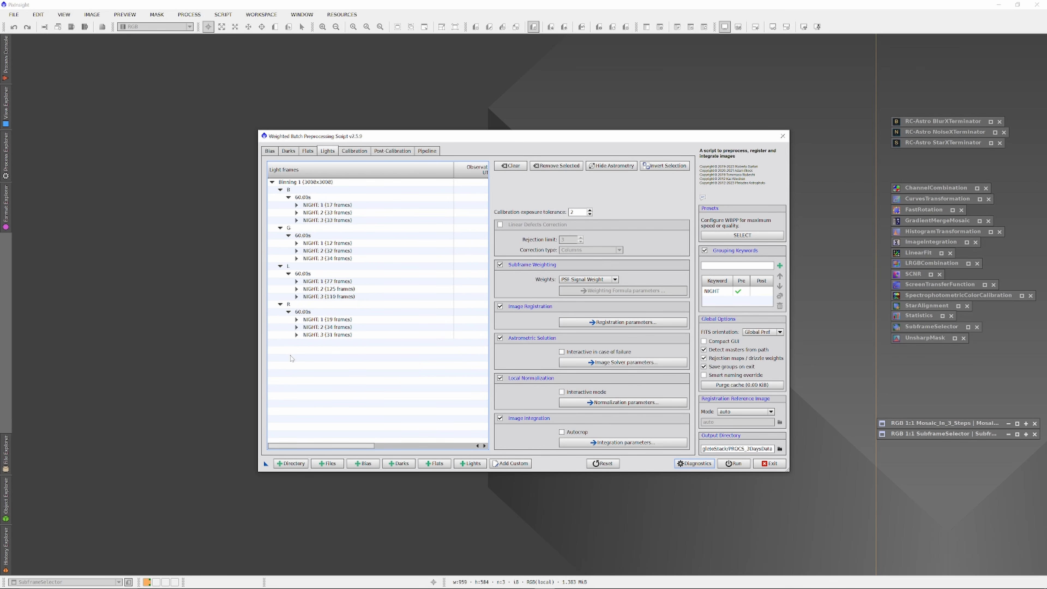
Enable drizzle at scale 2 for all light groups in post-calibration and run the batch preprocessing, continuing past the diagnostic messages
left_click(394, 151)
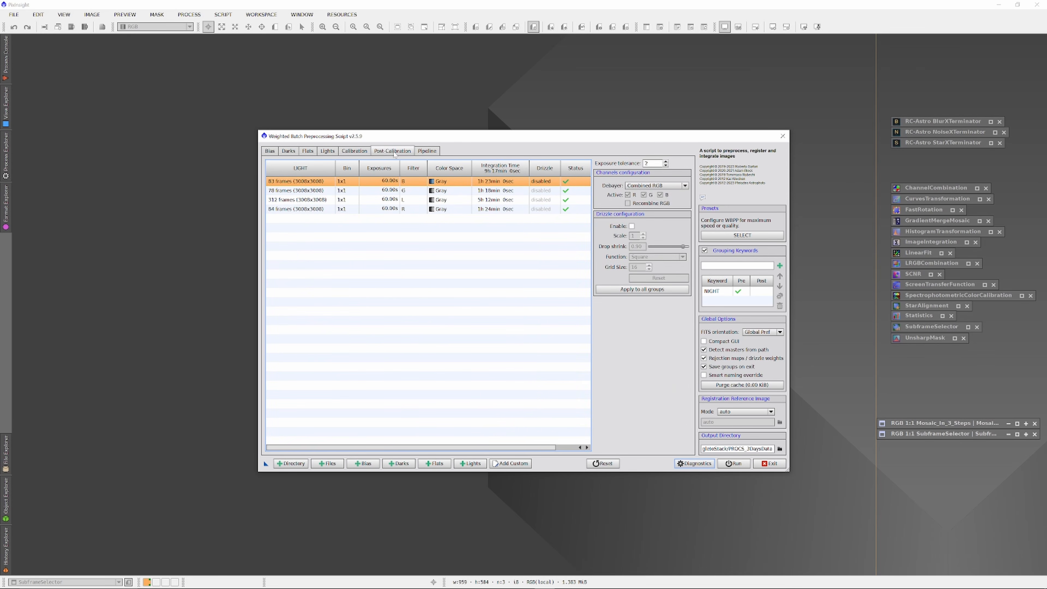
left_click(632, 226)
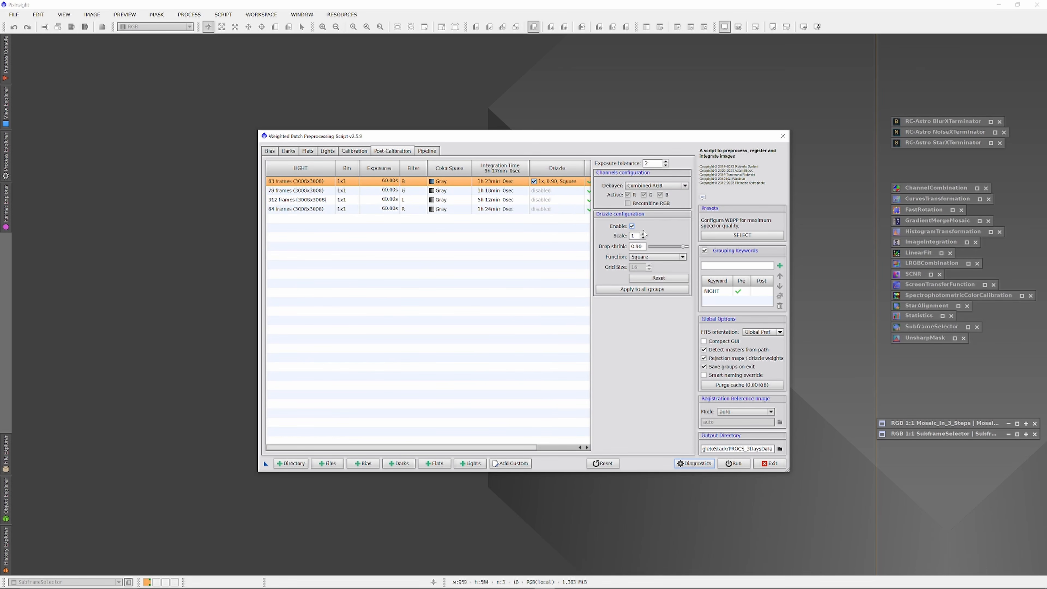
left_click(643, 234)
left_click(641, 289)
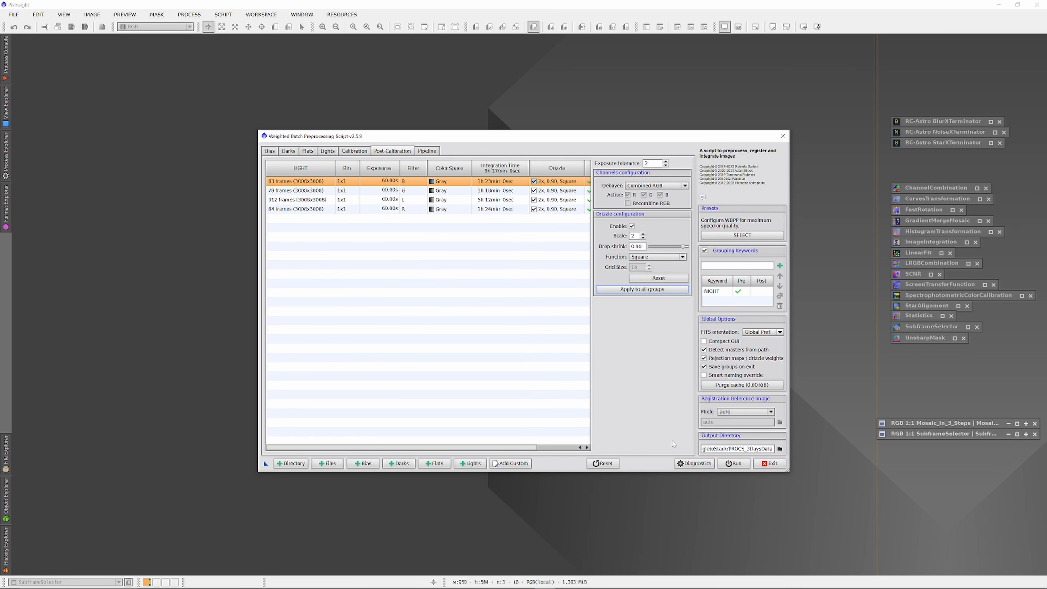
left_click(733, 463)
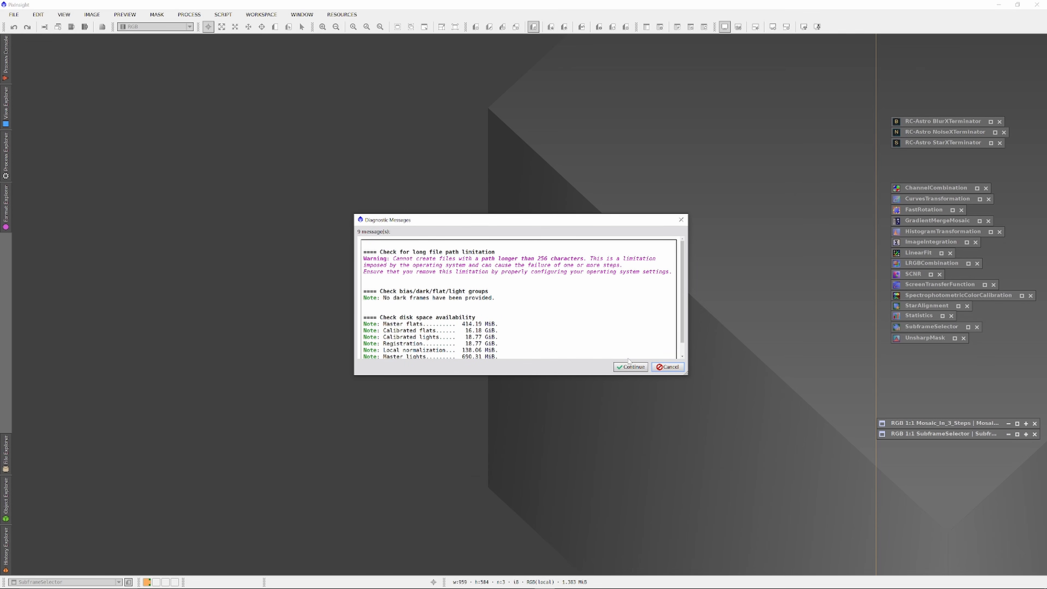
left_click(630, 367)
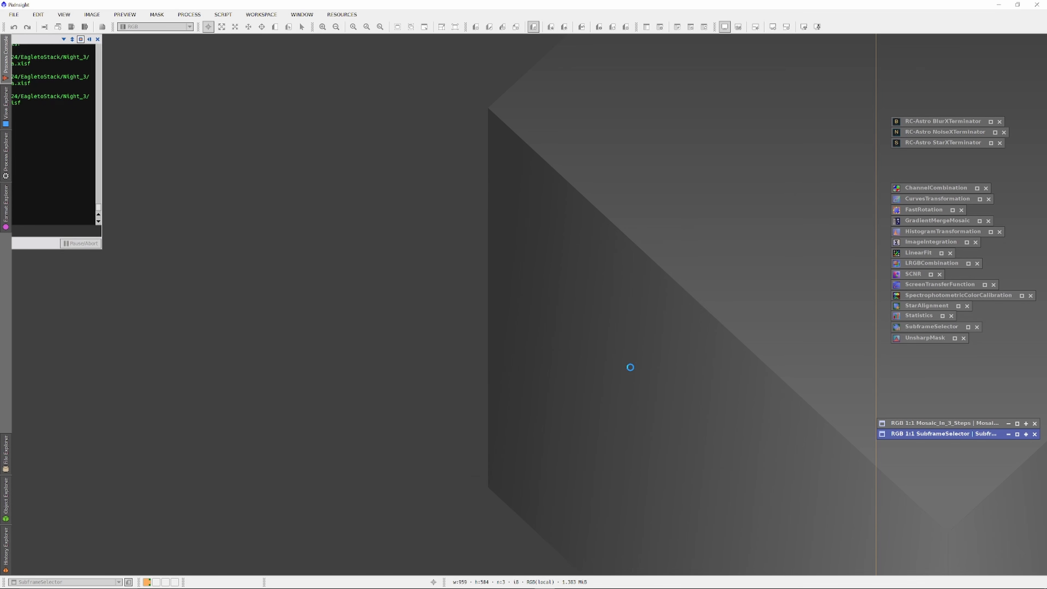